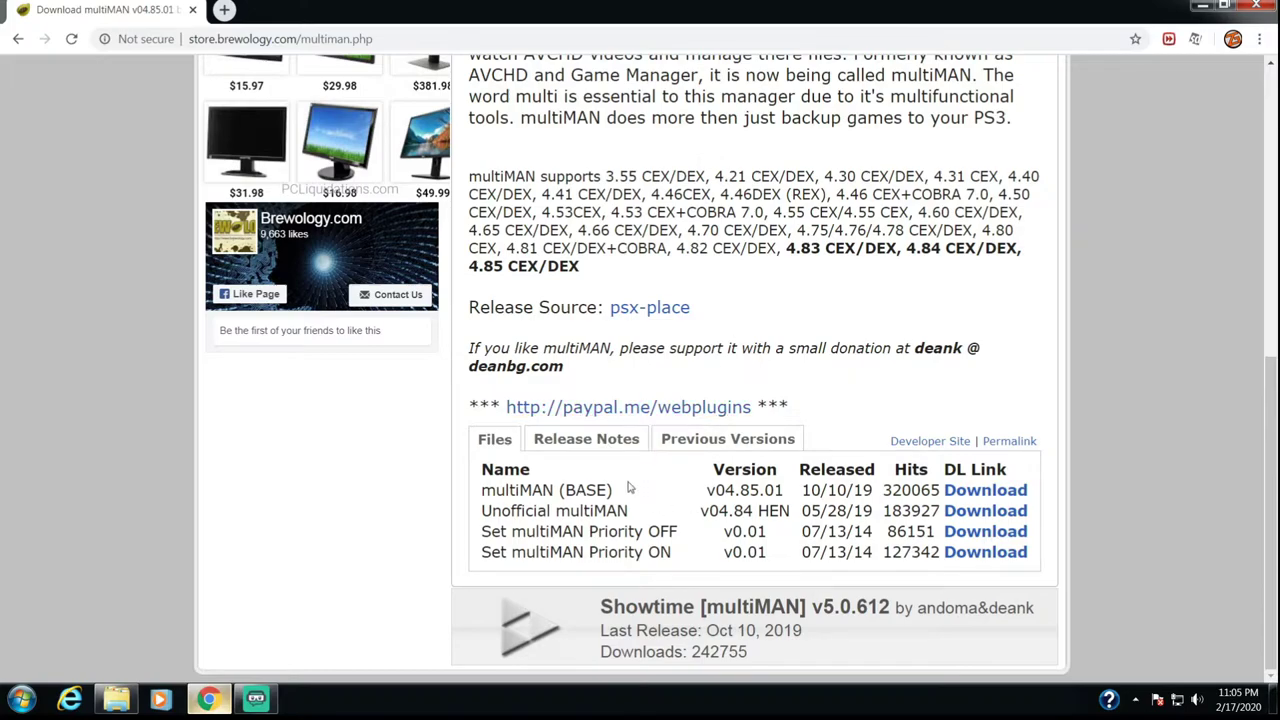
- Open the Bles_Files archive from the desktop and check the files inside its Bles Files folder
{"action": "left_click", "coordinate": [1205, 6]}
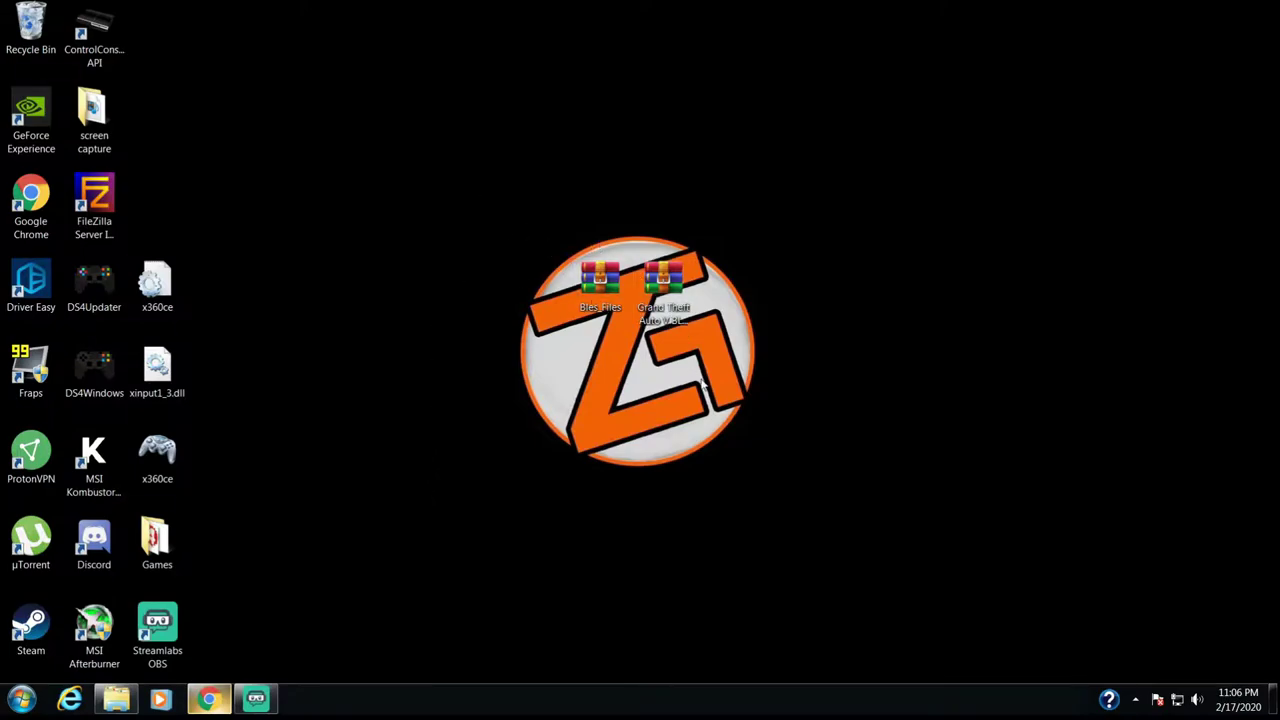
{"action": "left_click", "coordinate": [613, 289]}
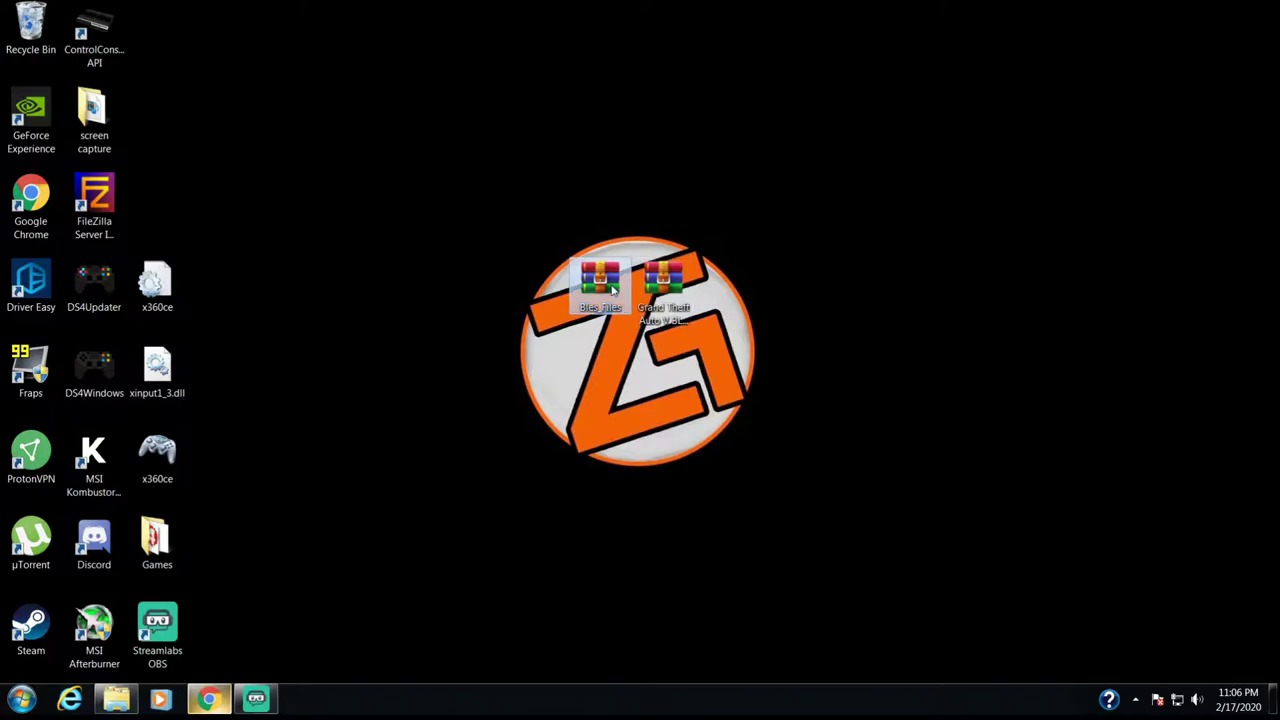
{"action": "double_click", "coordinate": [596, 296]}
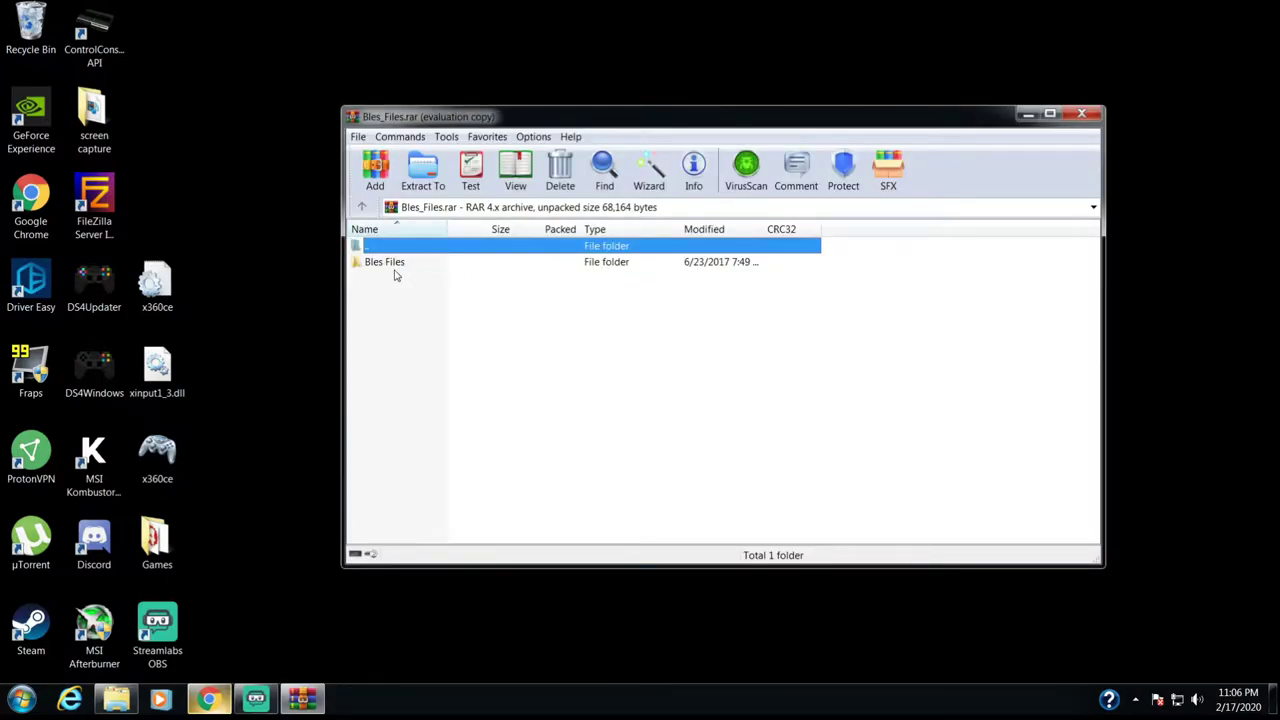
{"action": "left_click_drag", "start_coordinate": [555, 117], "coordinate": [904, 153]}
{"action": "double_click", "coordinate": [773, 299]}
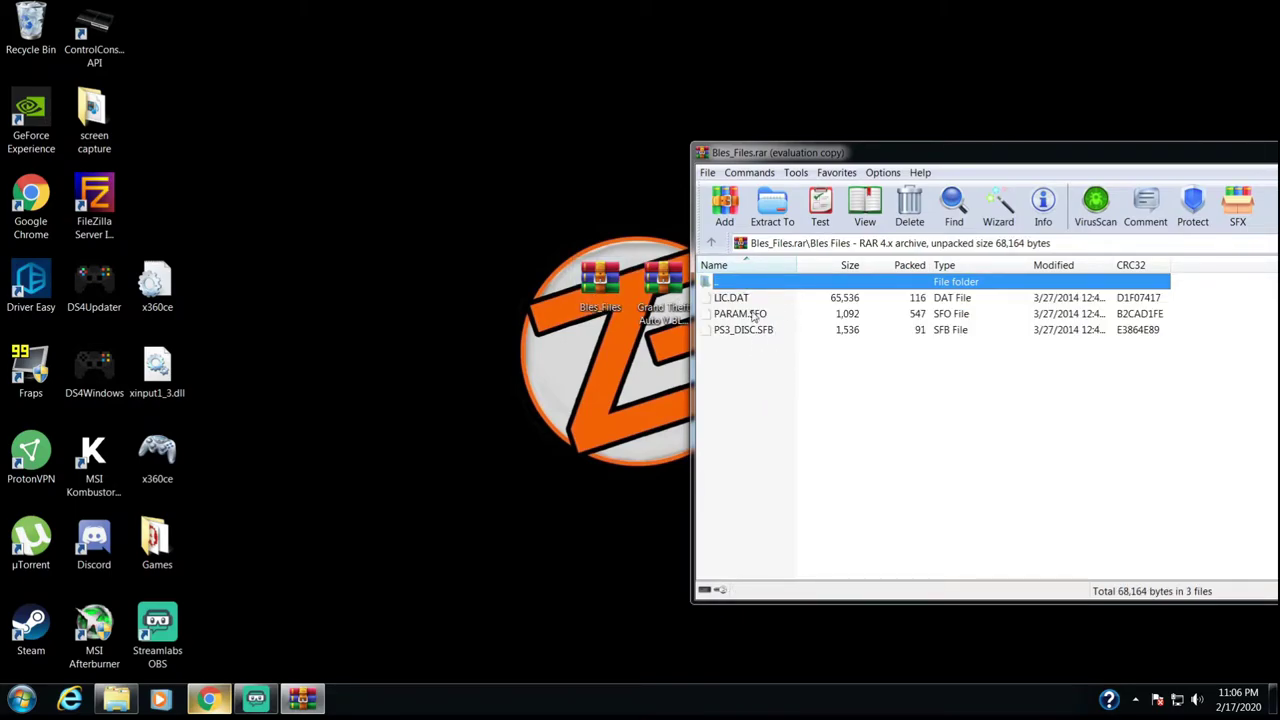
{"action": "double_click", "coordinate": [733, 284]}
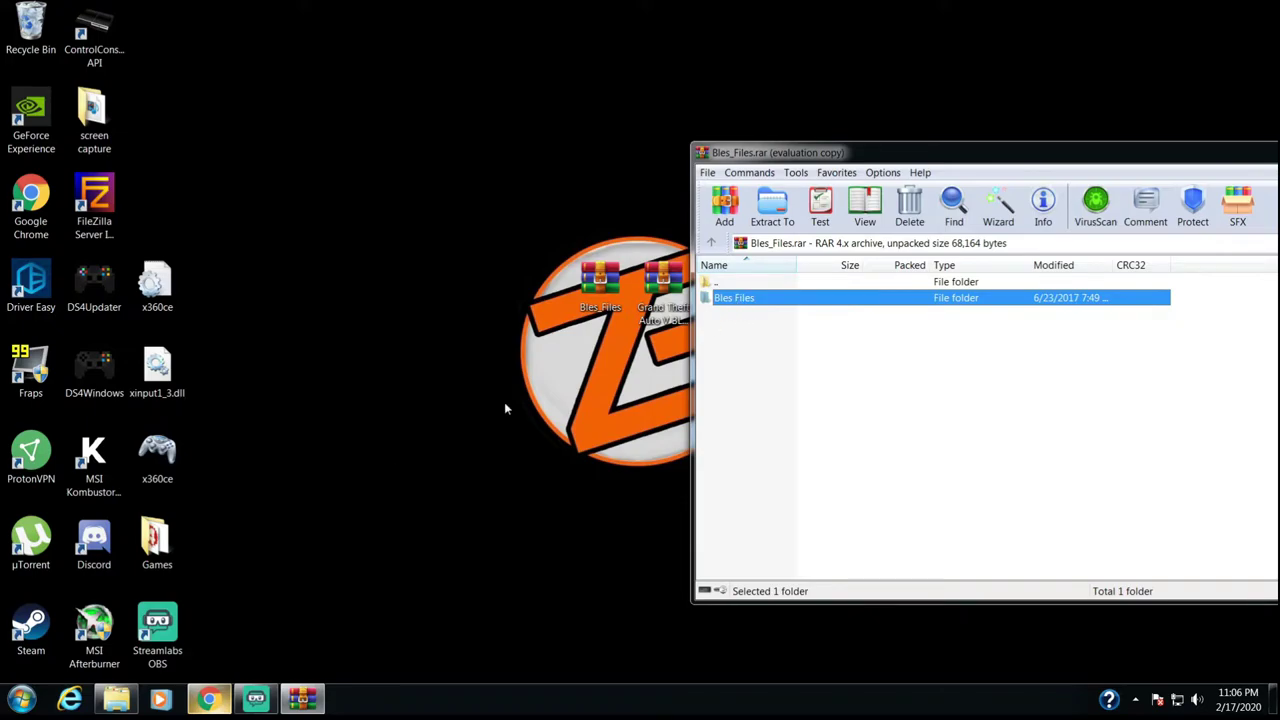
- View the folders on Removable Disk (G:) and close the Bles_Files archive
{"action": "left_click", "coordinate": [116, 698]}
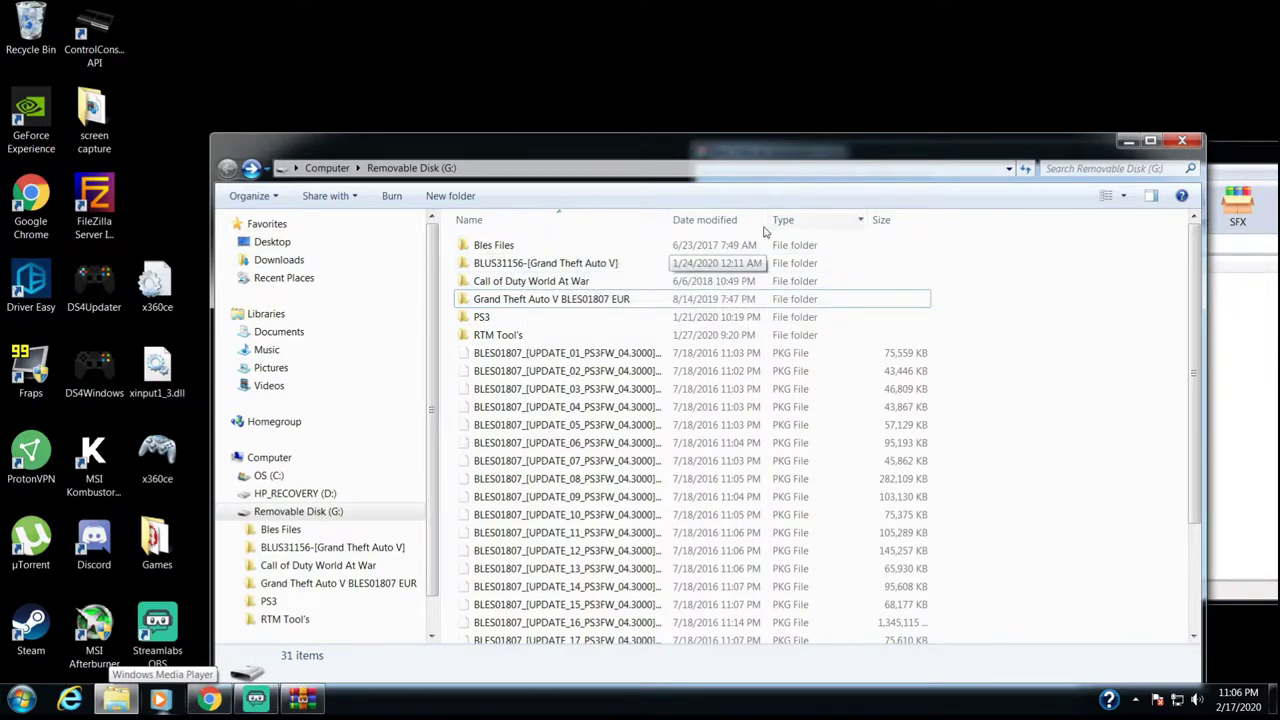
{"action": "left_click", "coordinate": [1236, 154]}
{"action": "double_click", "coordinate": [1236, 154]}
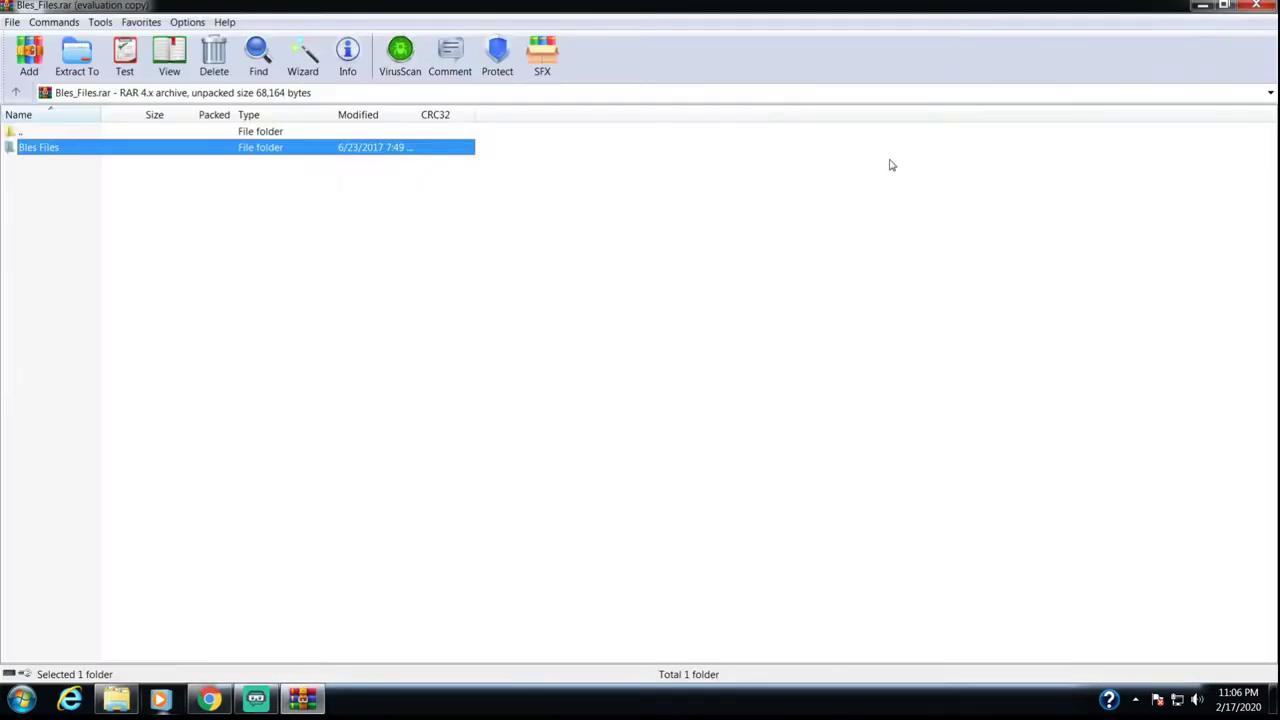
{"action": "left_click", "coordinate": [1256, 5]}
{"action": "left_click_drag", "start_coordinate": [988, 135], "coordinate": [924, 387]}
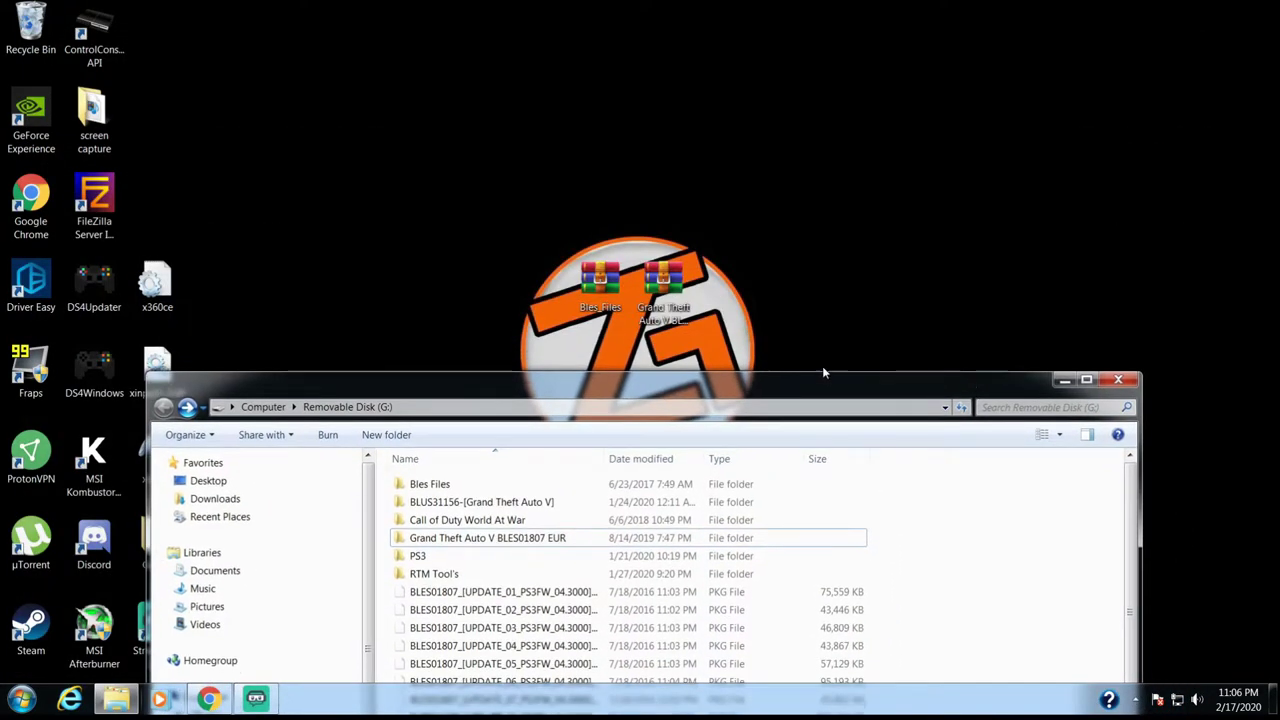
{"action": "left_click", "coordinate": [1064, 380]}
- Open the Grand Theft Auto V BLES01807 EUR archive and view the update packages inside its folder
{"action": "double_click", "coordinate": [662, 287]}
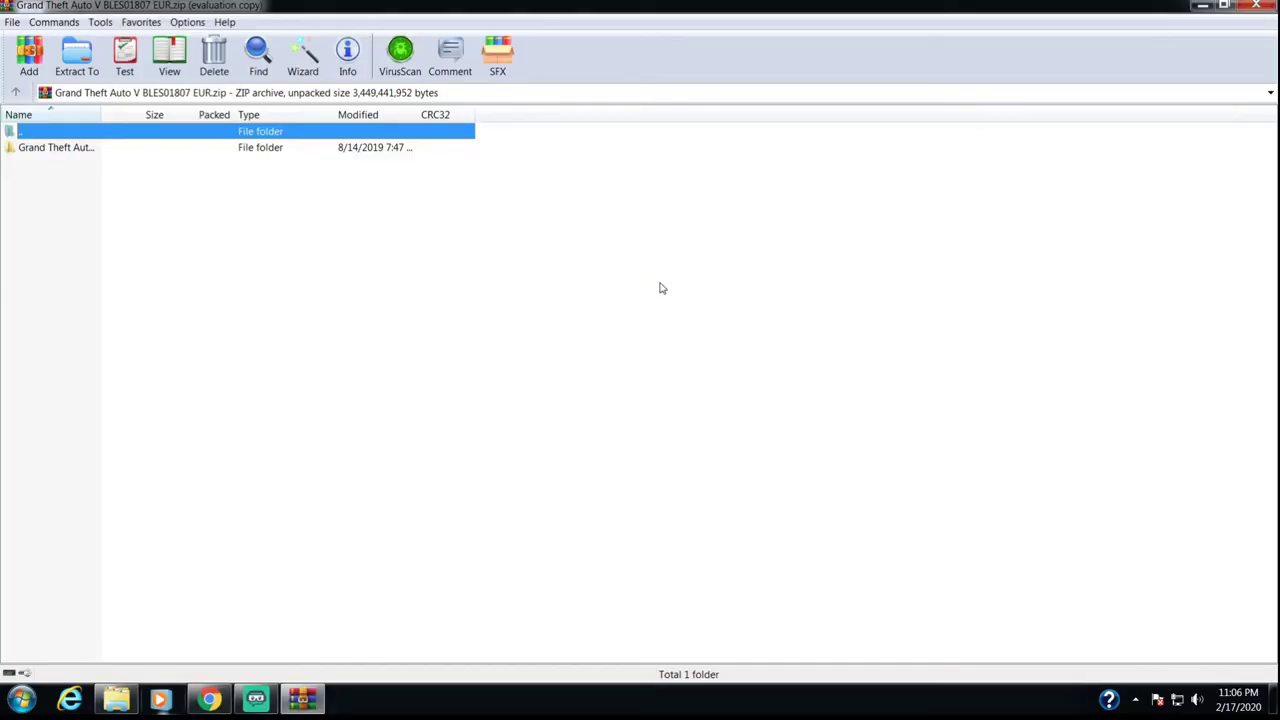
{"action": "left_click", "coordinate": [86, 150]}
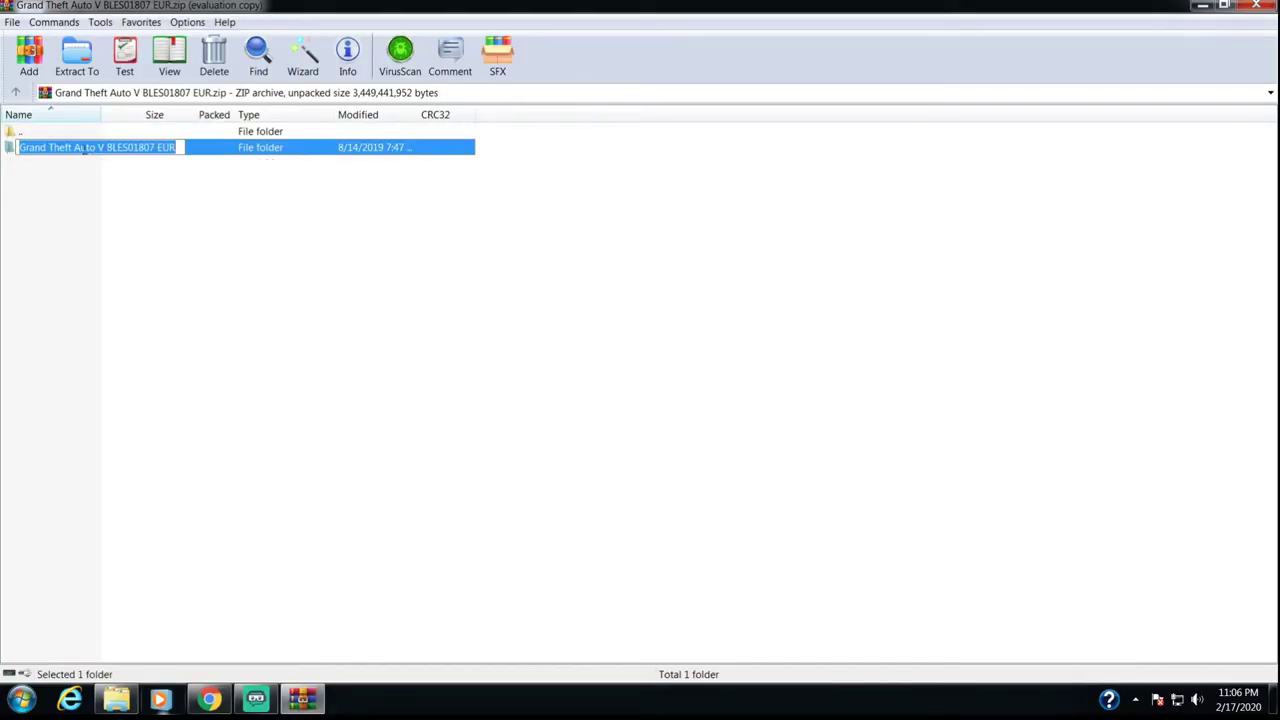
{"action": "double_click", "coordinate": [205, 155]}
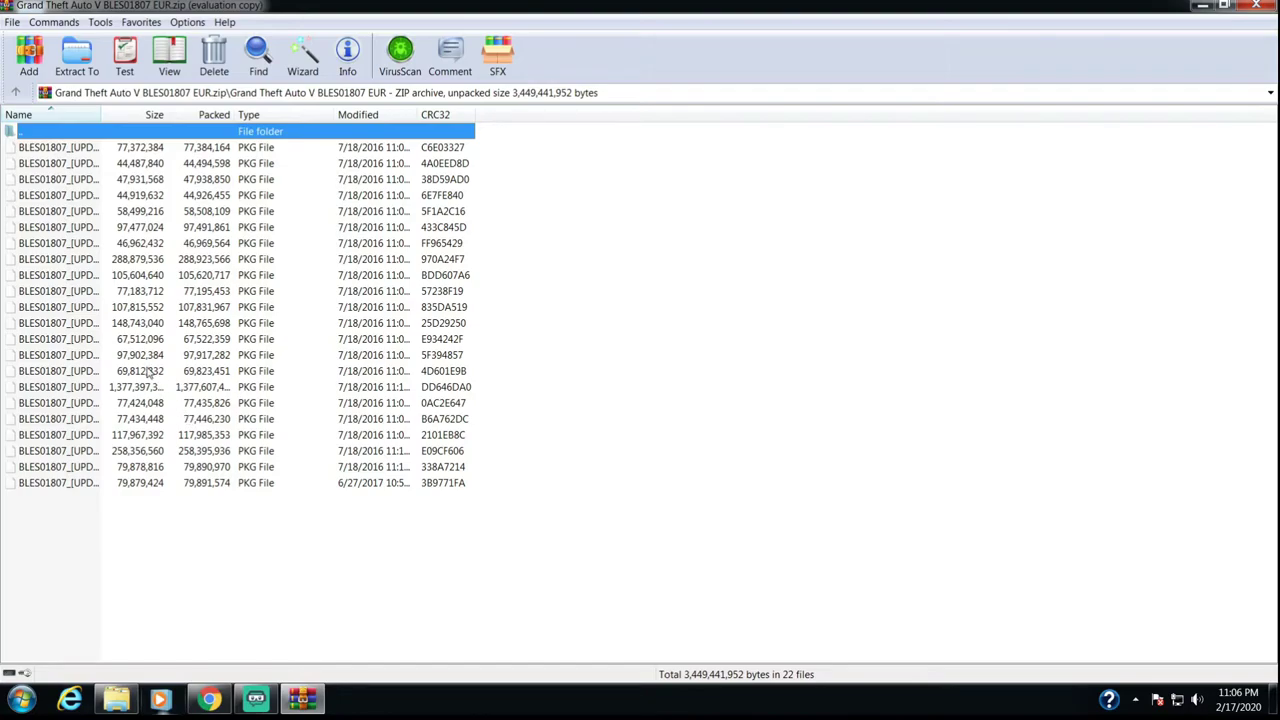
{"action": "double_click", "coordinate": [624, 4]}
{"action": "left_click_drag", "start_coordinate": [624, 6], "coordinate": [1099, 94]}
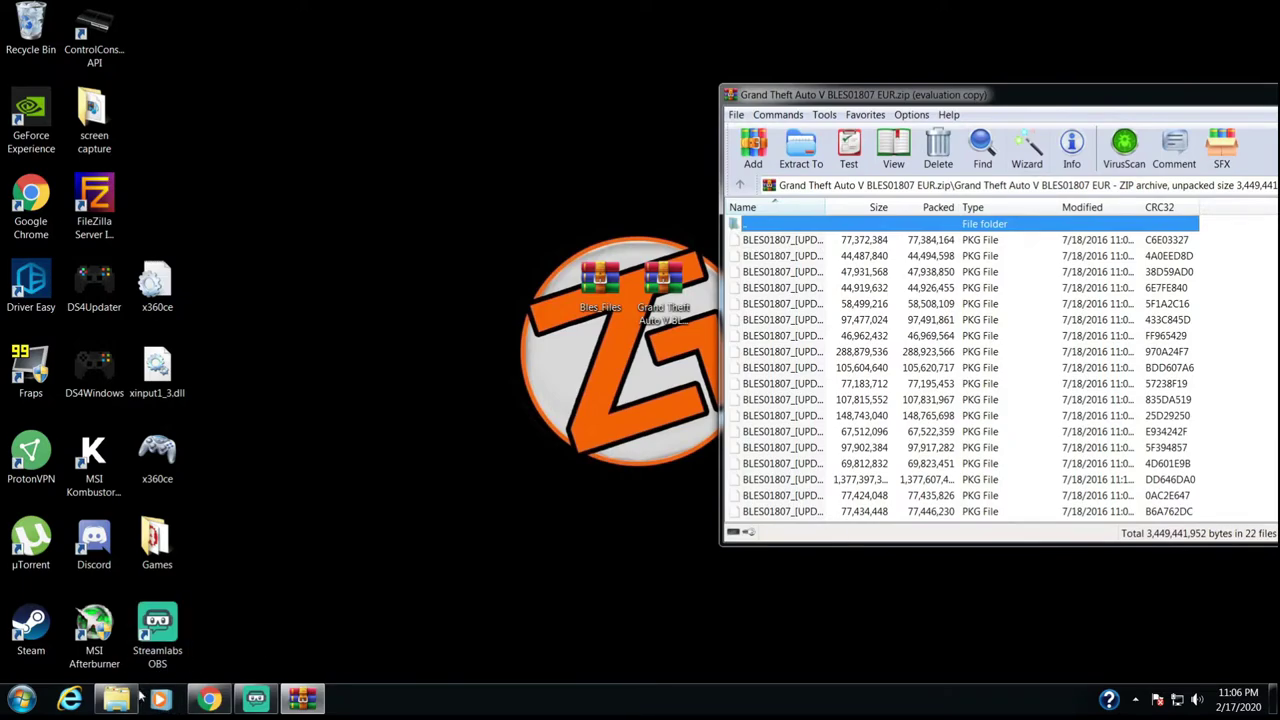
- Select all update packages in the archive beside the Removable Disk (G:) window, and close the archive
{"action": "left_click", "coordinate": [118, 698]}
{"action": "left_click_drag", "start_coordinate": [749, 400], "coordinate": [654, 85]}
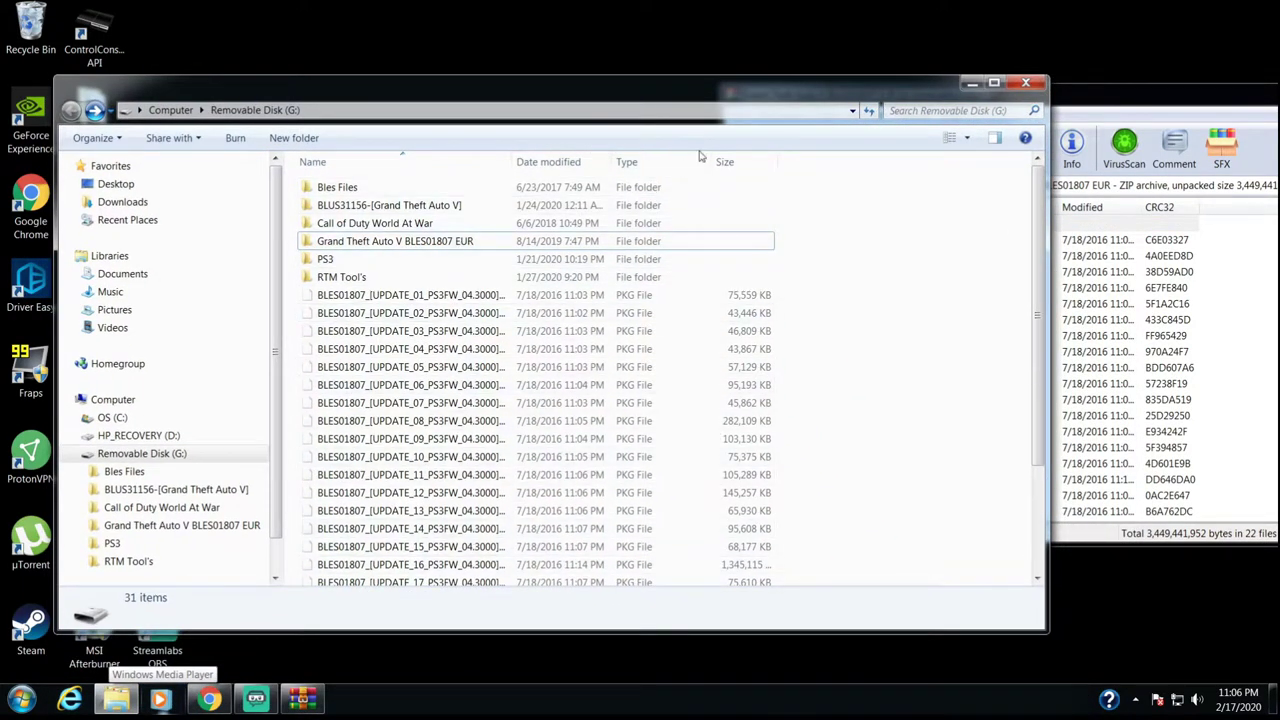
{"action": "left_click_drag", "start_coordinate": [794, 88], "coordinate": [577, 118]}
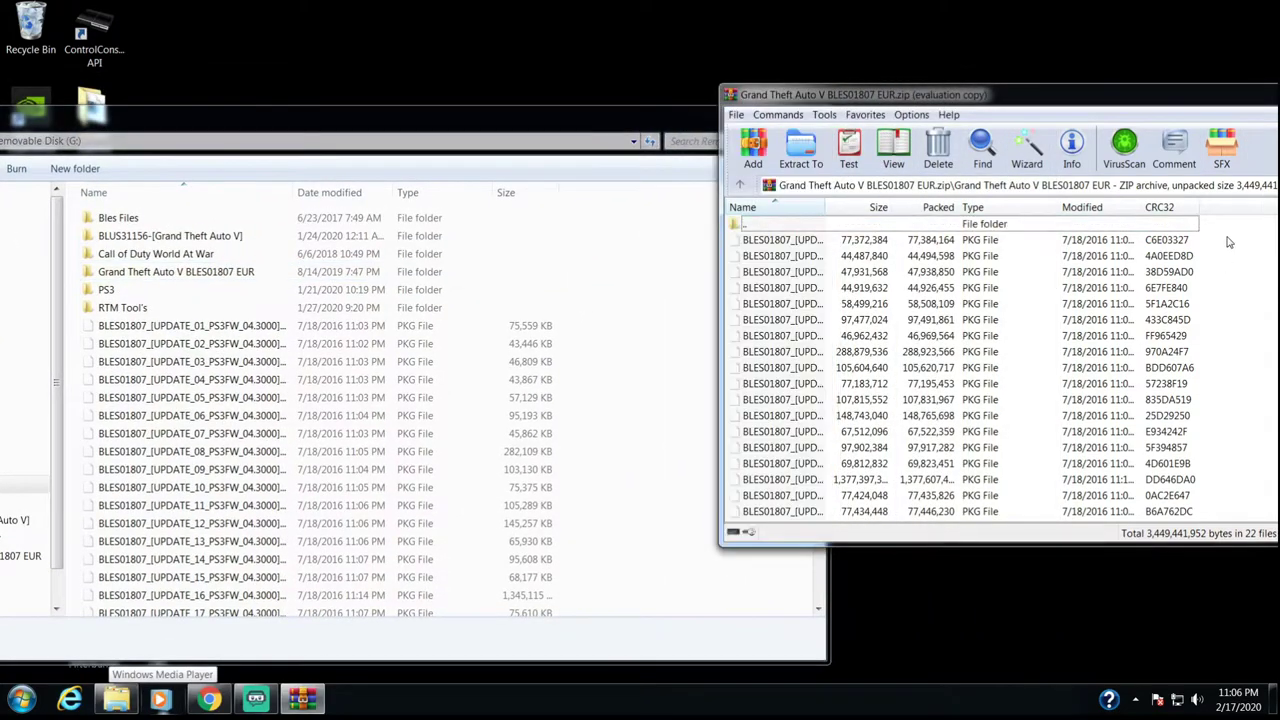
{"action": "left_click_drag", "start_coordinate": [1229, 232], "coordinate": [1040, 535]}
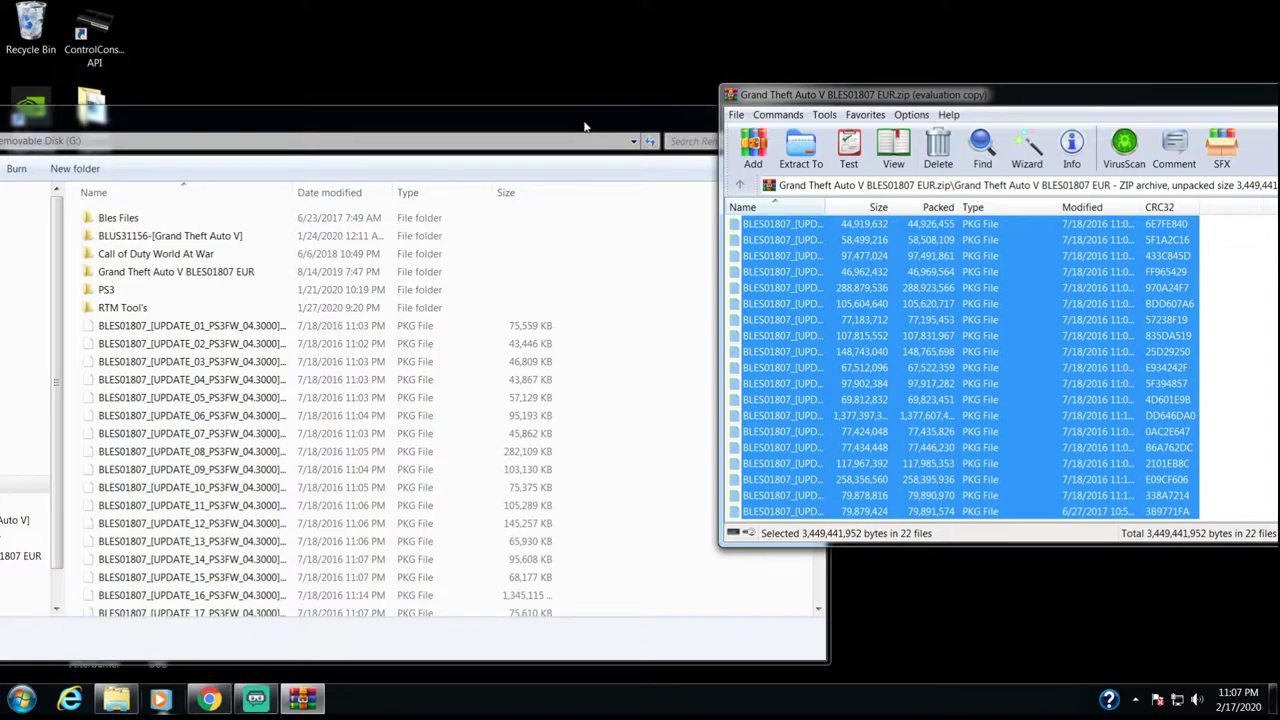
{"action": "left_click_drag", "start_coordinate": [1097, 94], "coordinate": [699, 110]}
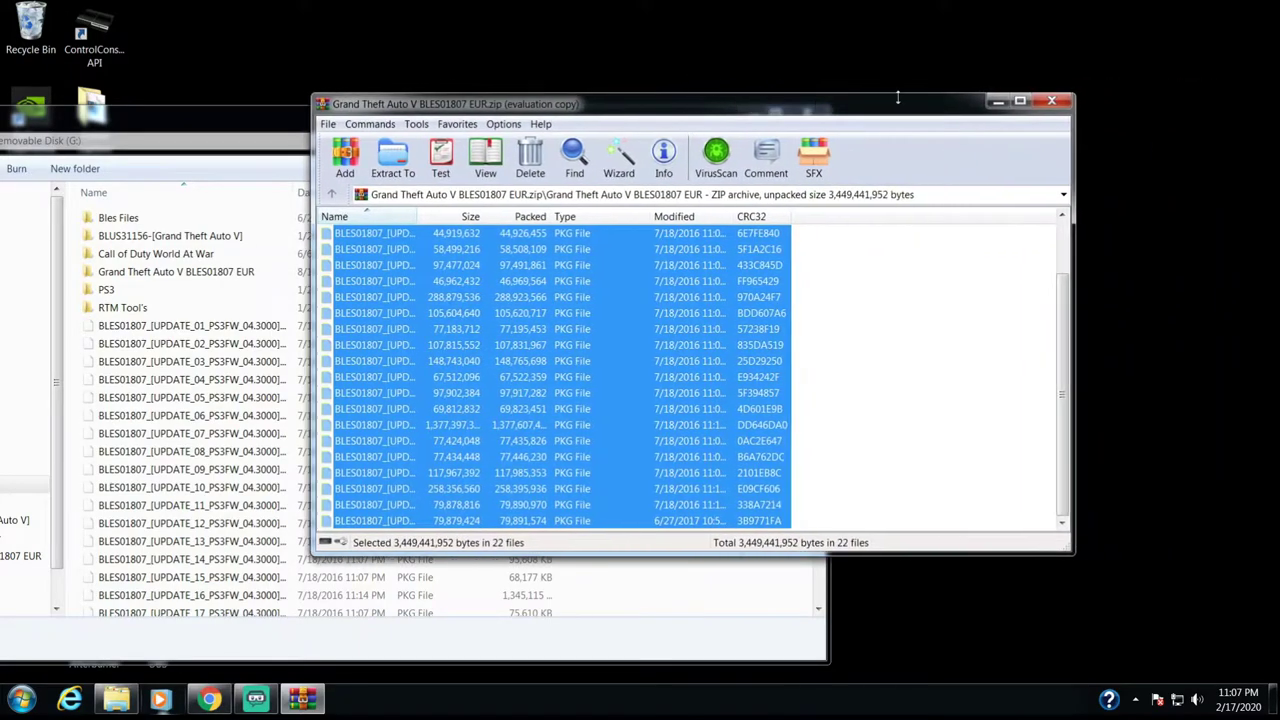
{"action": "left_click", "coordinate": [1045, 104]}
{"action": "left_click_drag", "start_coordinate": [491, 126], "coordinate": [803, 117]}
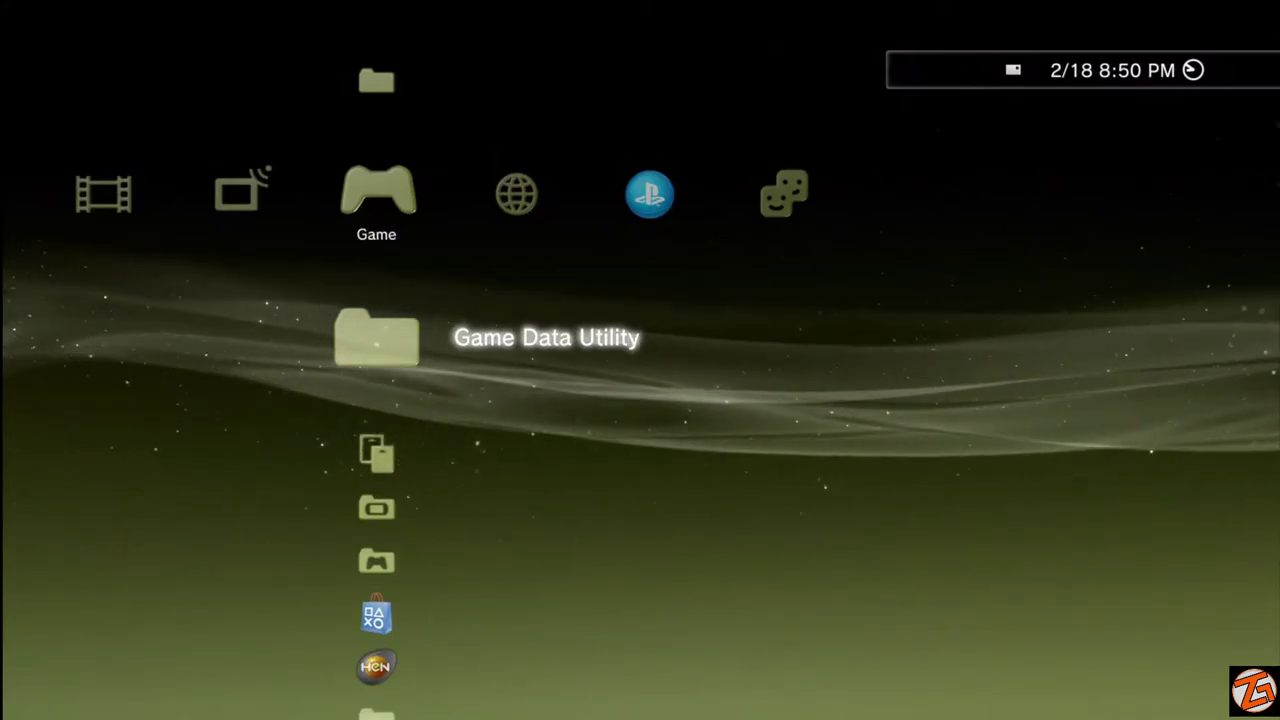
- Open the Saved Data Utility (PS3) and view the Delete option for the Grand Theft Auto V profile save
{"action": "key", "text": "Down"}
{"action": "key", "text": "Down"}
{"action": "key", "text": "Down"}
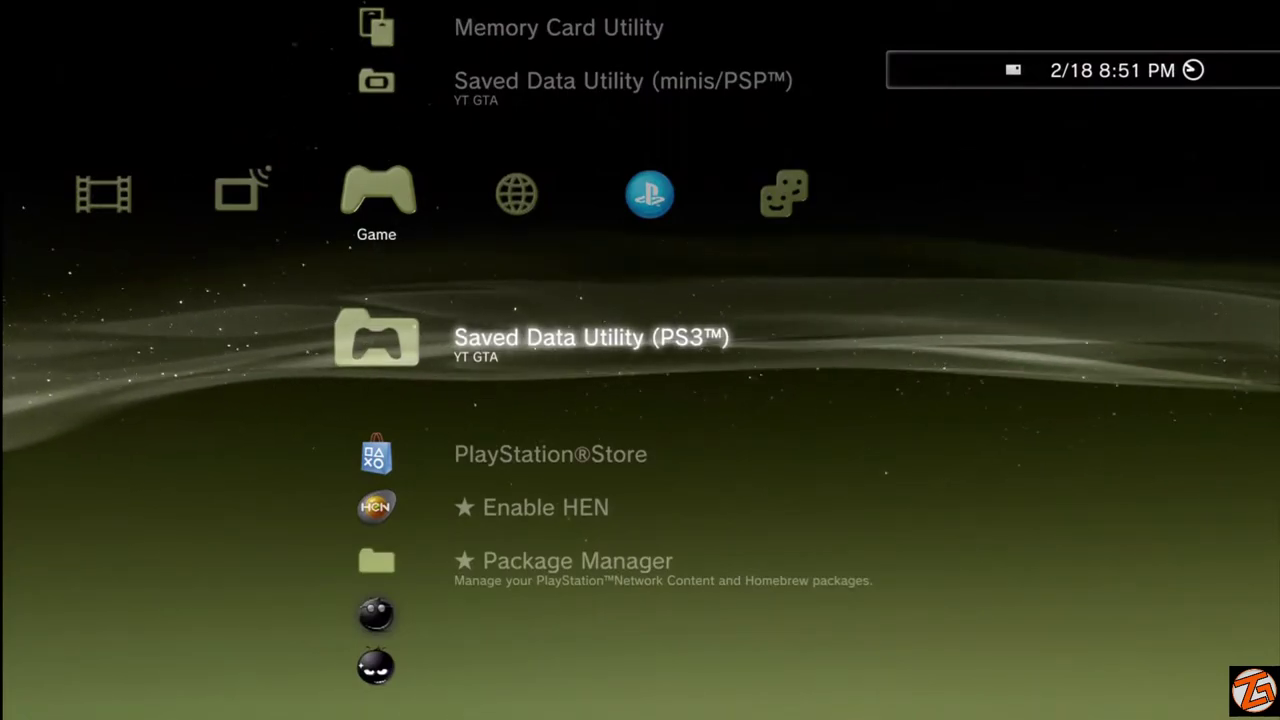
{"action": "key", "text": "Return"}
{"action": "key", "text": "Down"}
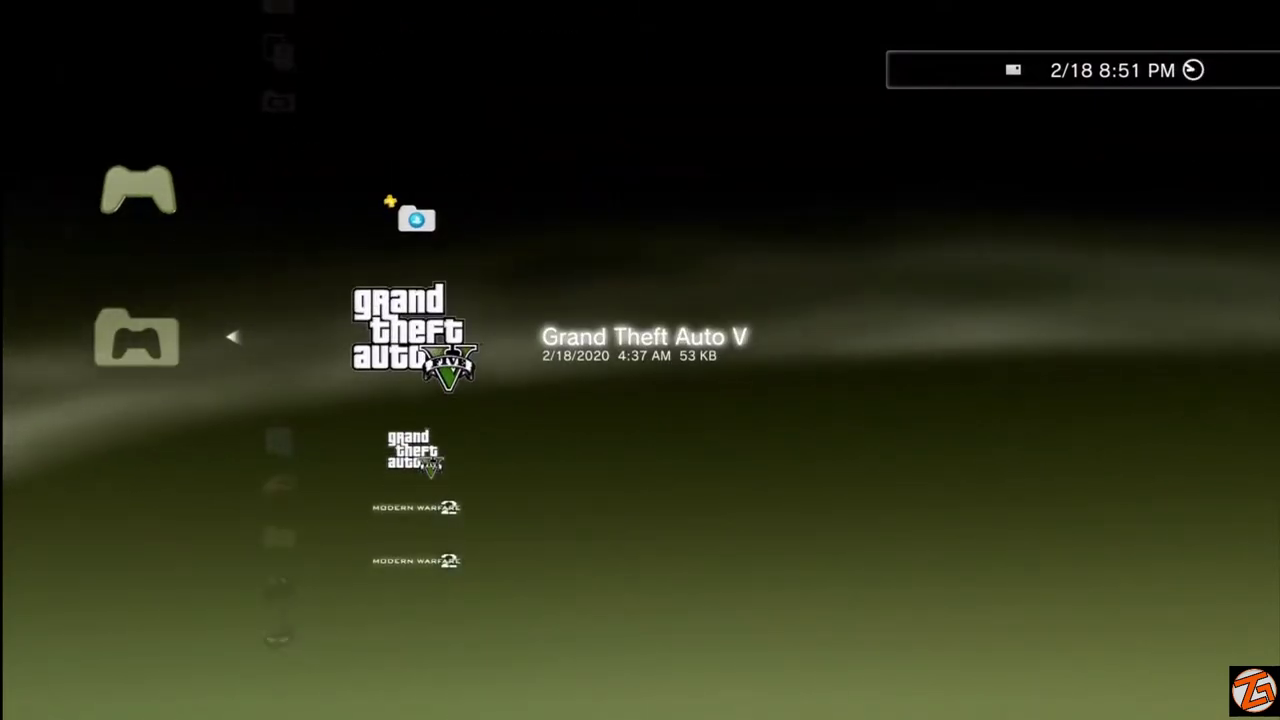
{"action": "key", "text": "Menu"}
{"action": "key", "text": "Down"}
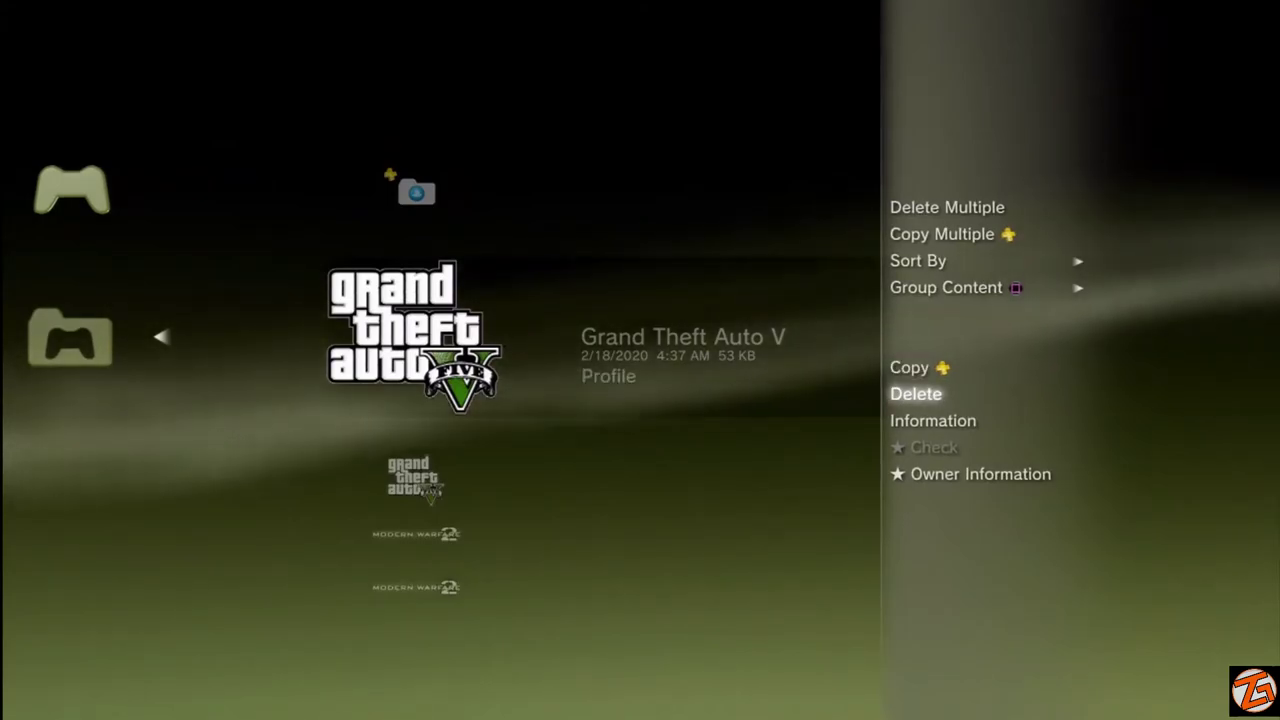
{"action": "key", "text": "Escape"}
- Examine the two Grand Theft Auto V entries in the saved data list
{"action": "key", "text": "Down"}
{"action": "key", "text": "Up"}
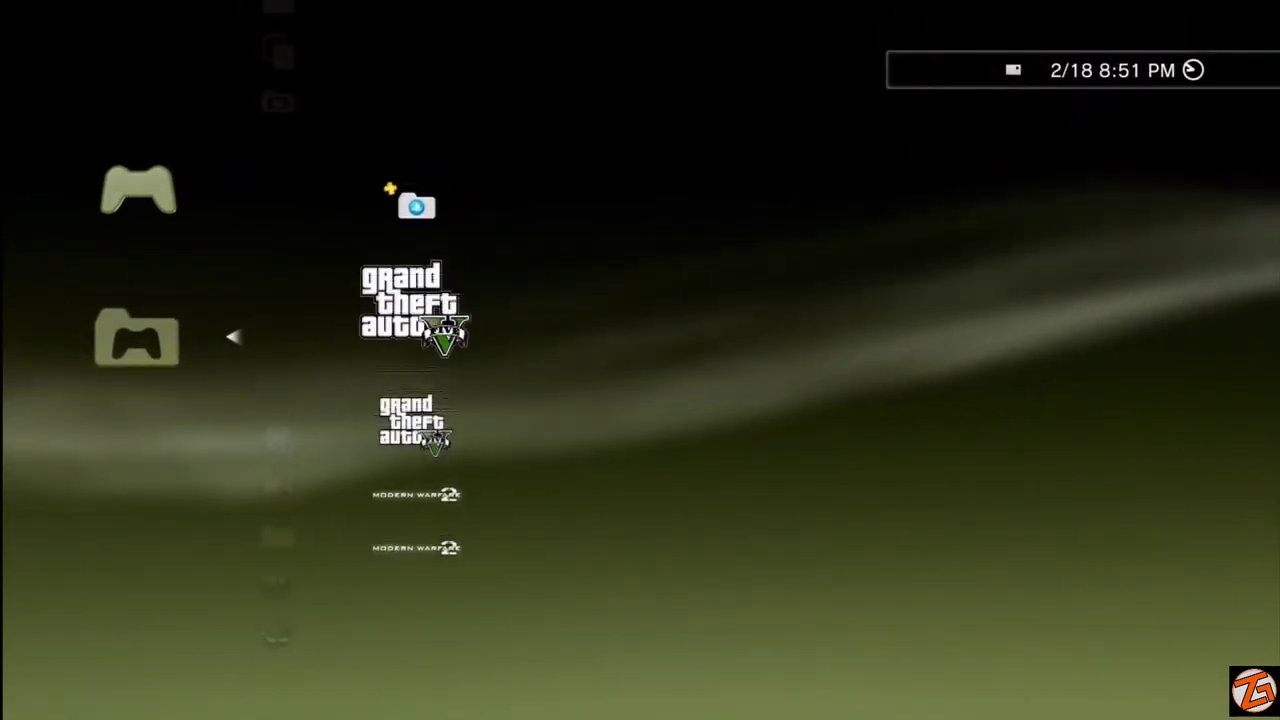
{"action": "key", "text": "Down"}
{"action": "key", "text": "Up"}
{"action": "key", "text": "Down"}
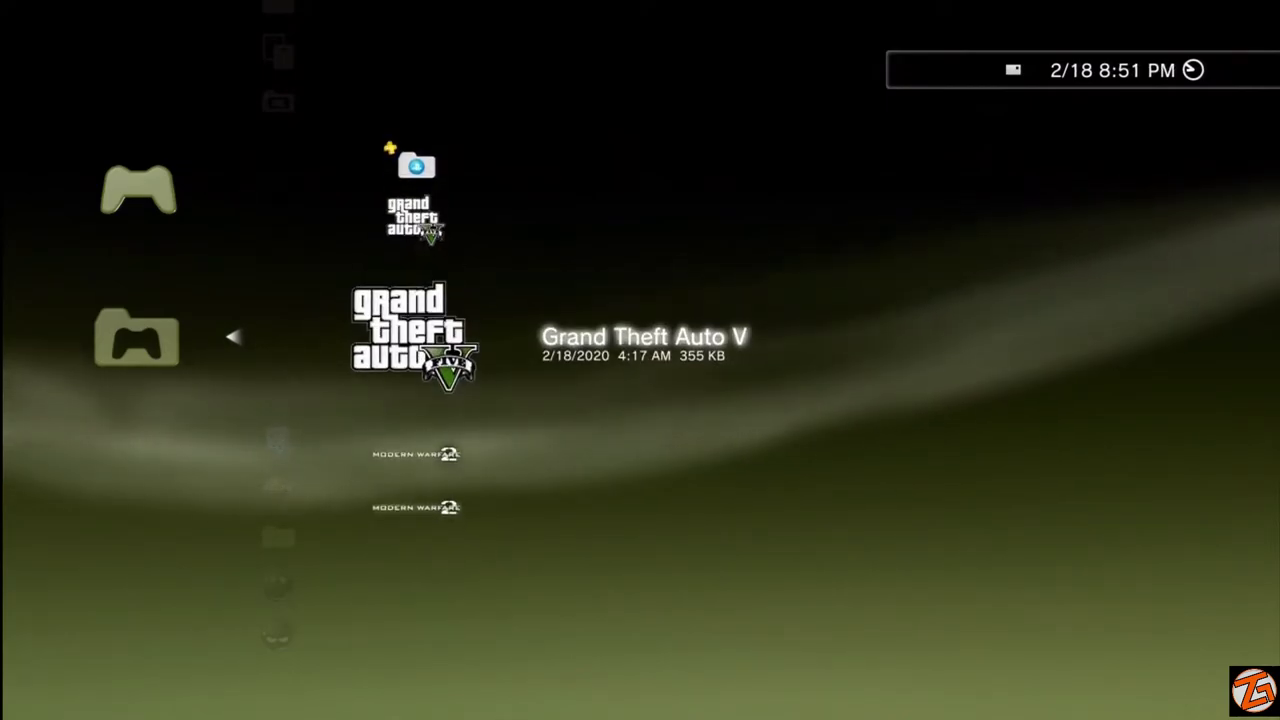
{"action": "key", "text": "Up"}
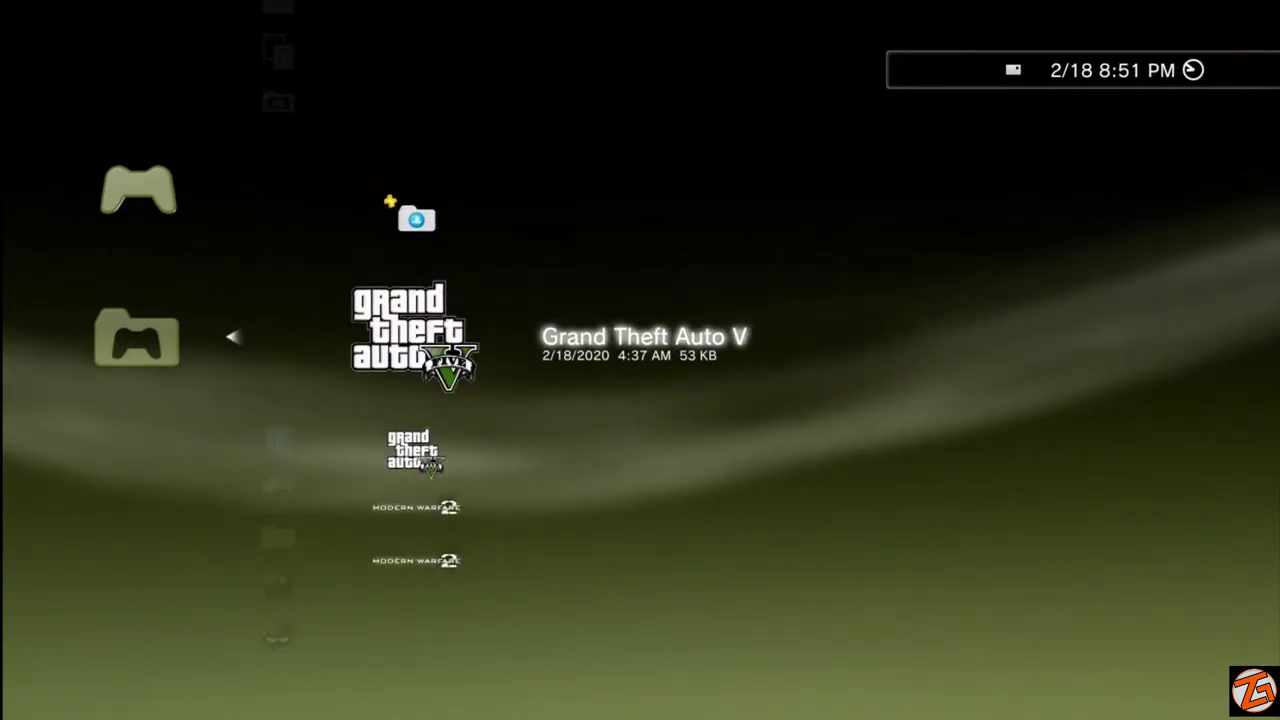
{"action": "key", "text": "Down"}
{"action": "key", "text": "Up"}
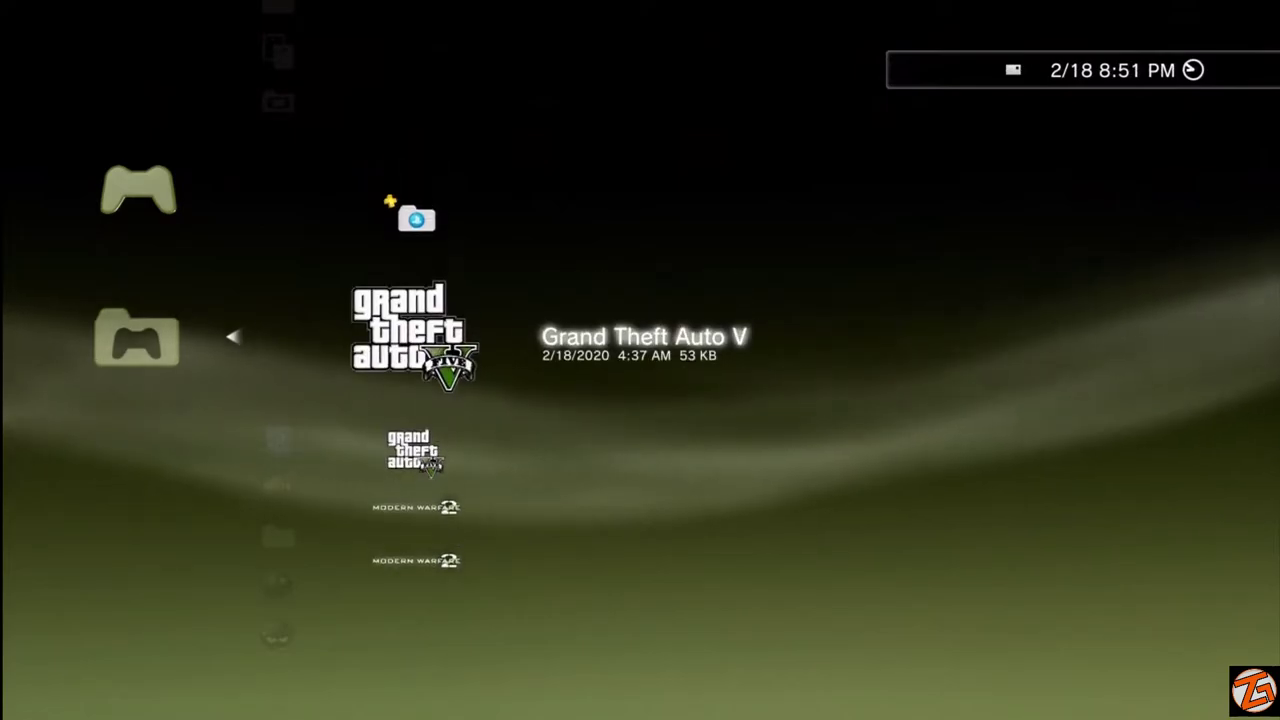
- Open the Game Data Utility and examine the Grand Theft Auto V and Grand Theft Auto V - Install entries
{"action": "key", "text": "Escape"}
{"action": "key", "text": "Up"}
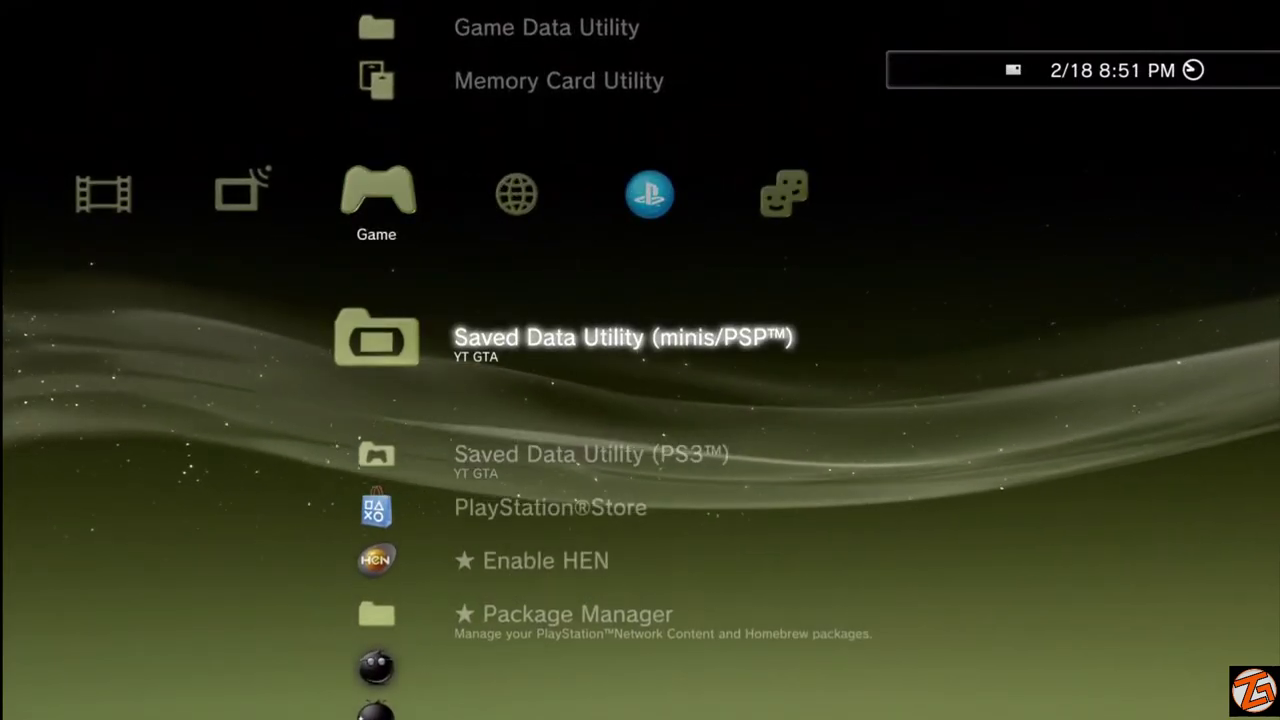
{"action": "key", "text": "Up"}
{"action": "key", "text": "Up"}
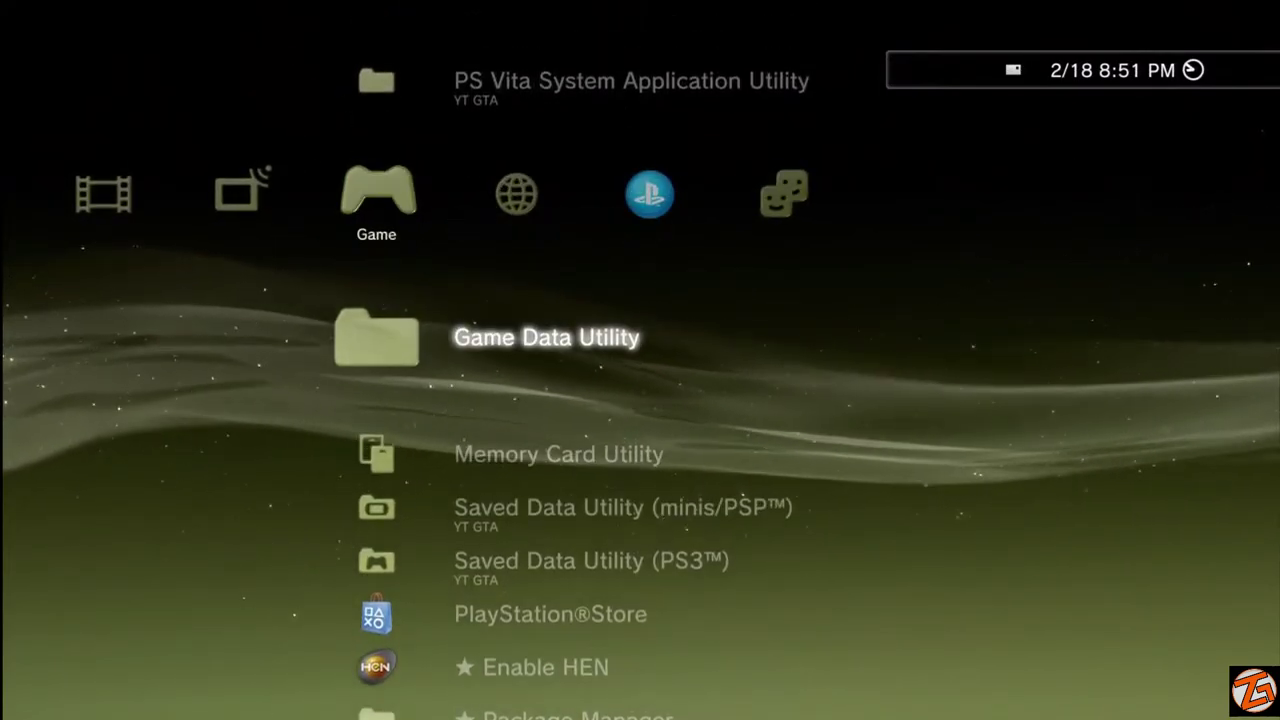
{"action": "key", "text": "Return"}
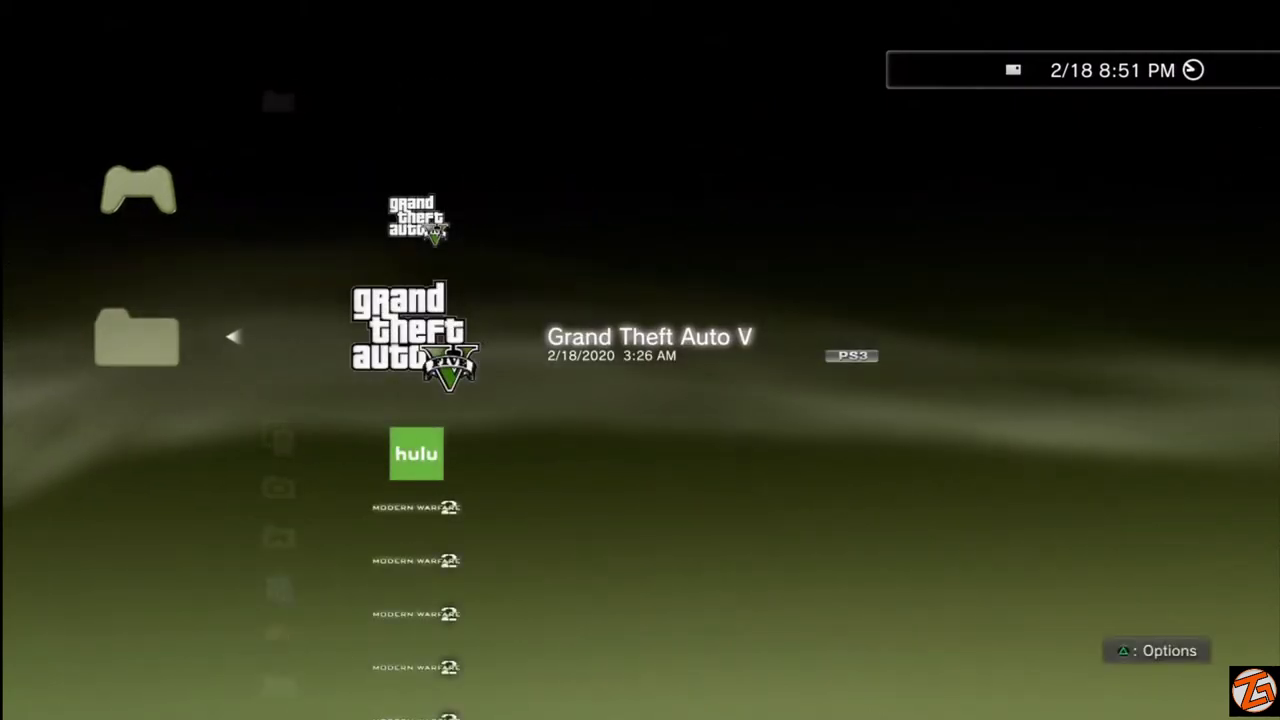
{"action": "key", "text": "Up"}
{"action": "key", "text": "Down"}
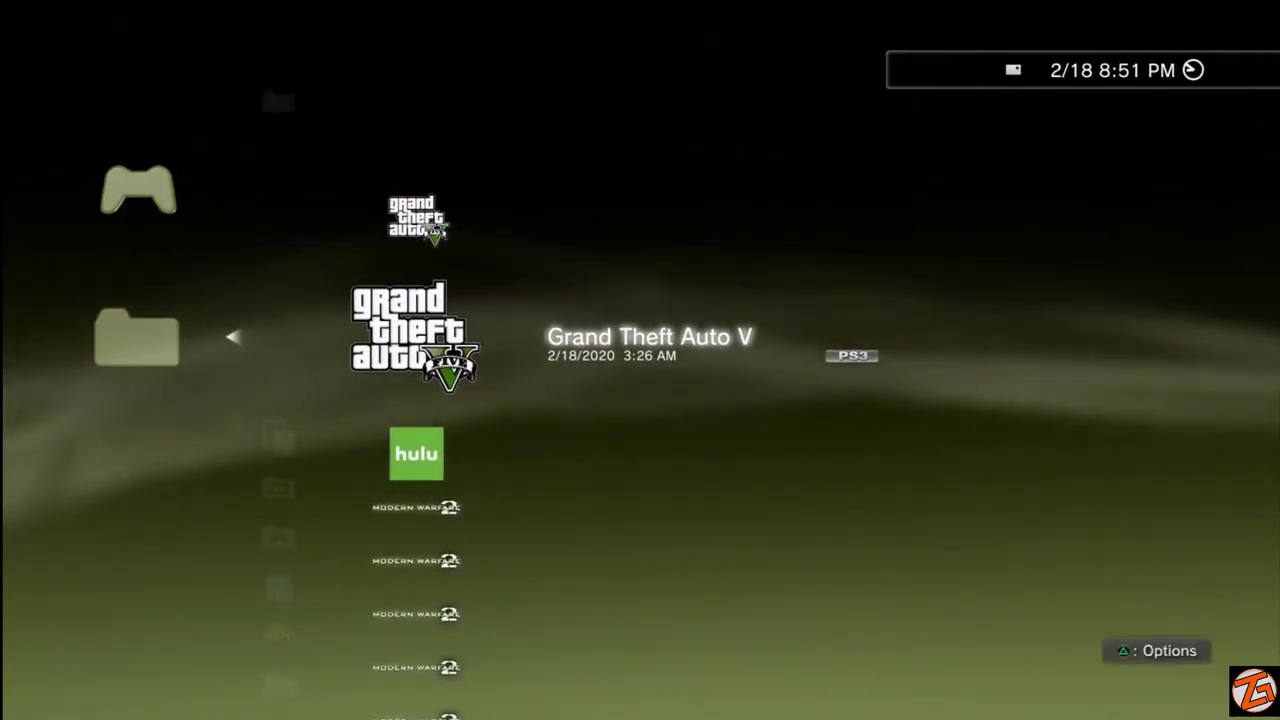
{"action": "key", "text": "Up"}
{"action": "key", "text": "Down"}
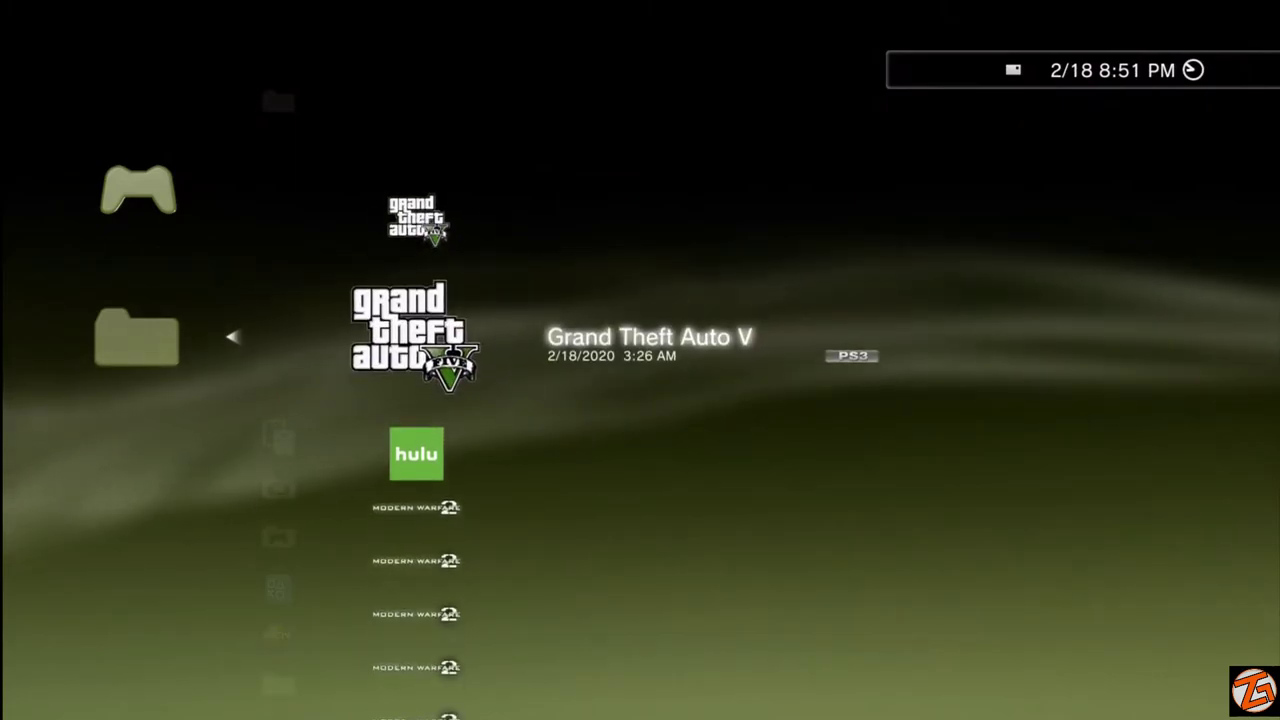
{"action": "key", "text": "Up"}
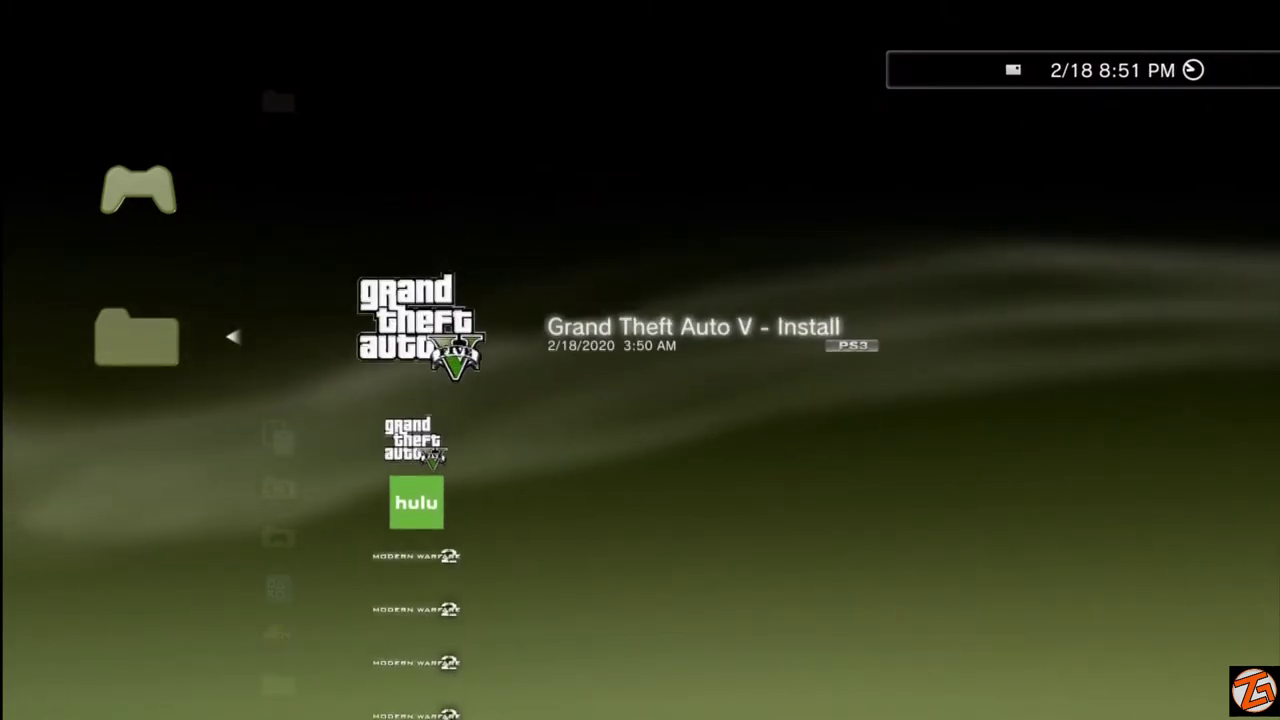
{"action": "key", "text": "Down"}
- View the available options for the Grand Theft Auto V and Grand Theft Auto V - Install game data
{"action": "key", "text": "Menu"}
{"action": "key", "text": "Escape"}
{"action": "key", "text": "Up"}
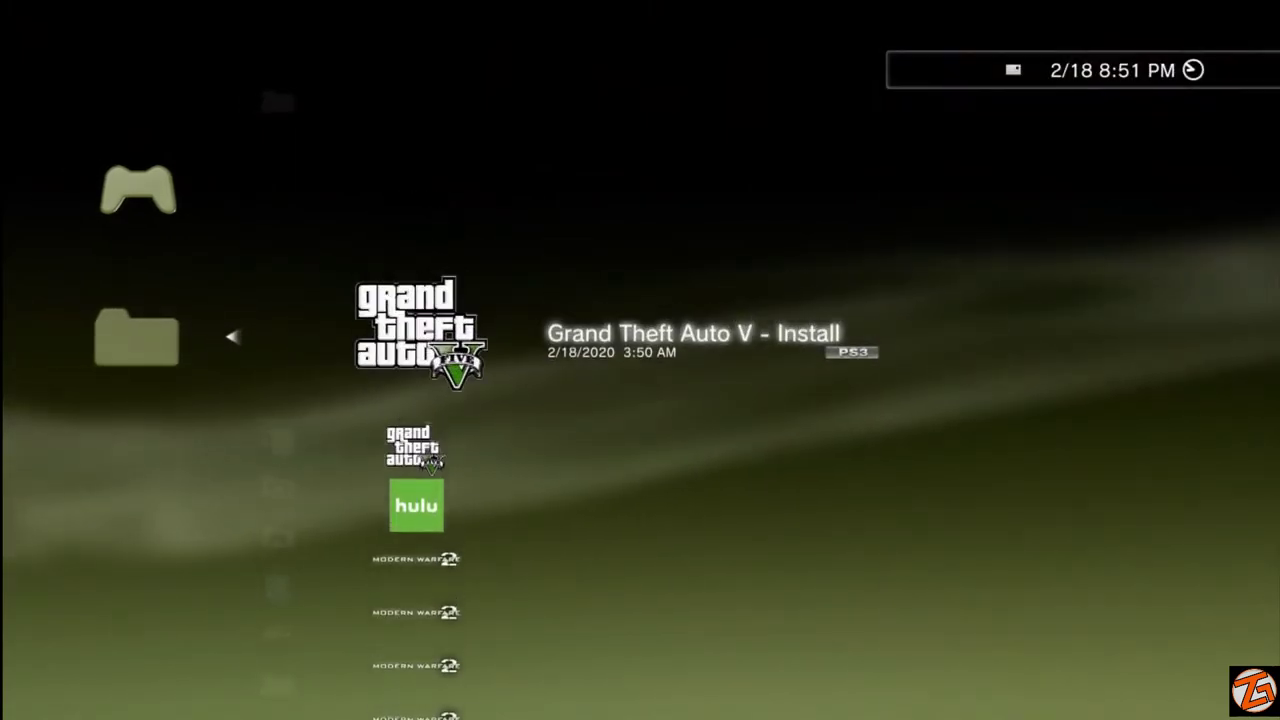
{"action": "key", "text": "Menu"}
{"action": "key", "text": "Down"}
{"action": "key", "text": "Up"}
{"action": "key", "text": "Escape"}
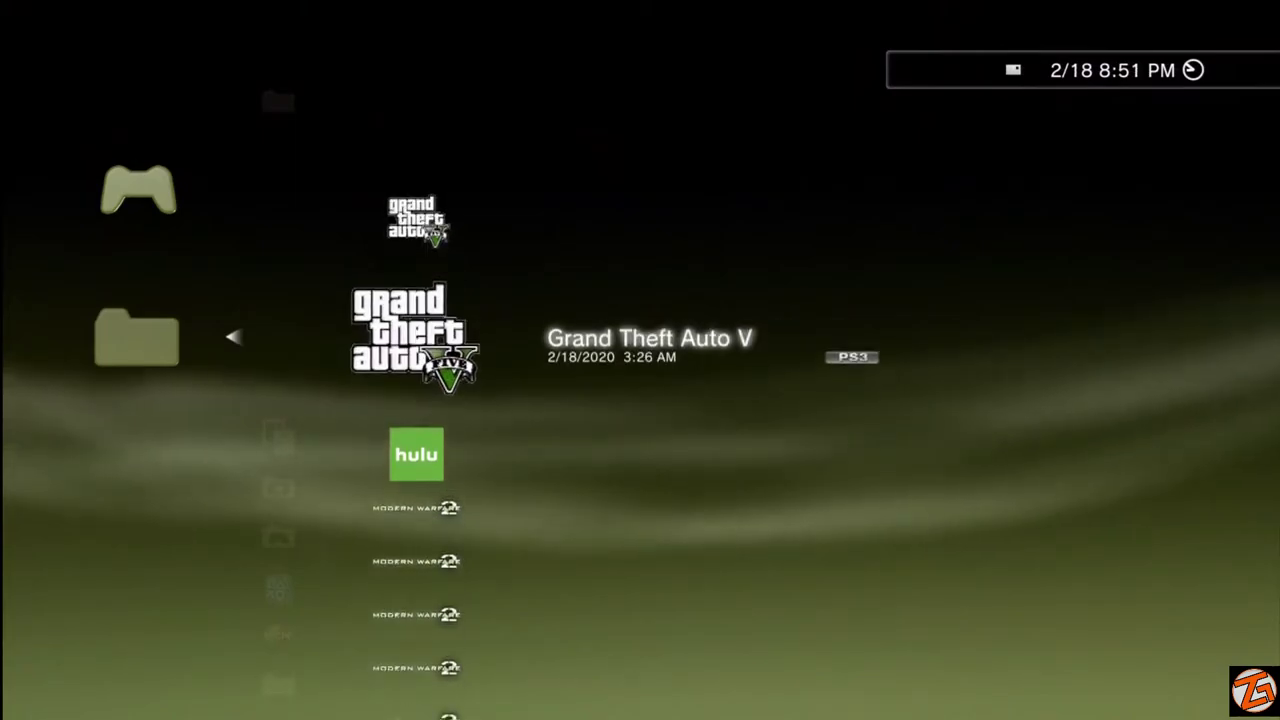
- Recheck the options for the Grand Theft Auto V game data entry located just above hulu
{"action": "key", "text": "Down"}
{"action": "key", "text": "Up"}
{"action": "key", "text": "Down"}
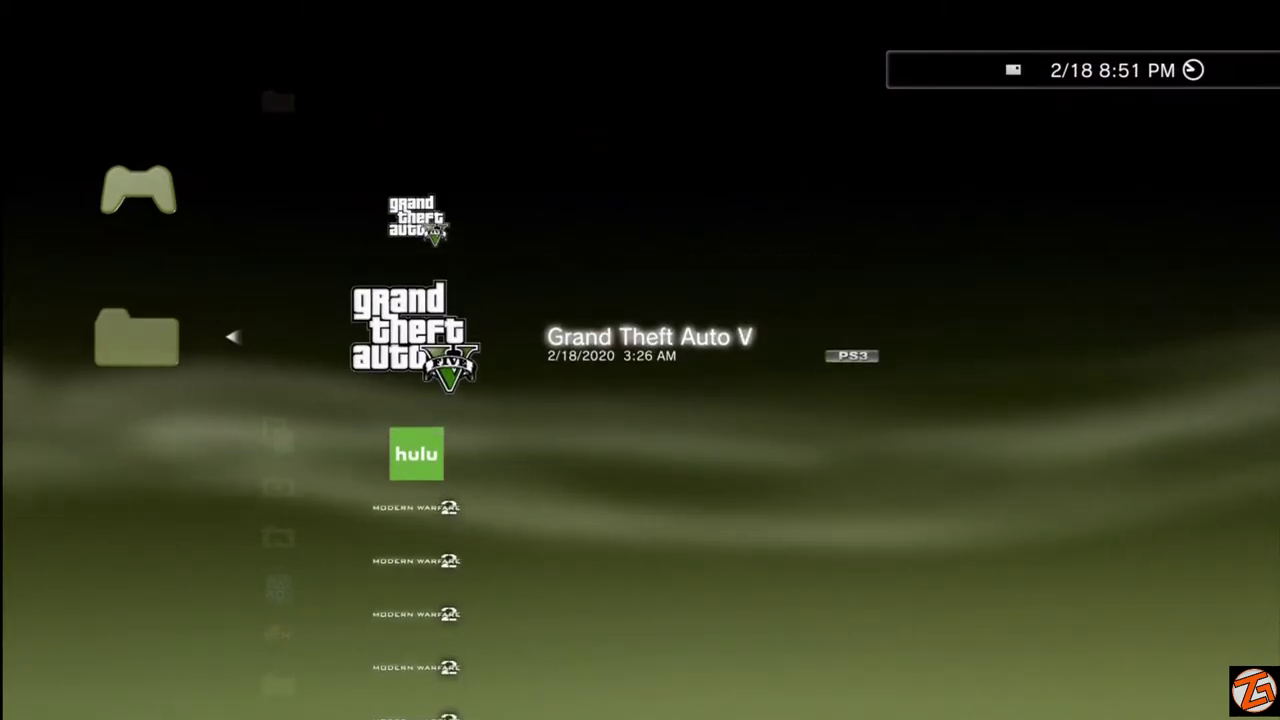
{"action": "key", "text": "Return"}
{"action": "key", "text": "Menu"}
{"action": "key", "text": "Escape"}
{"action": "key", "text": "Menu"}
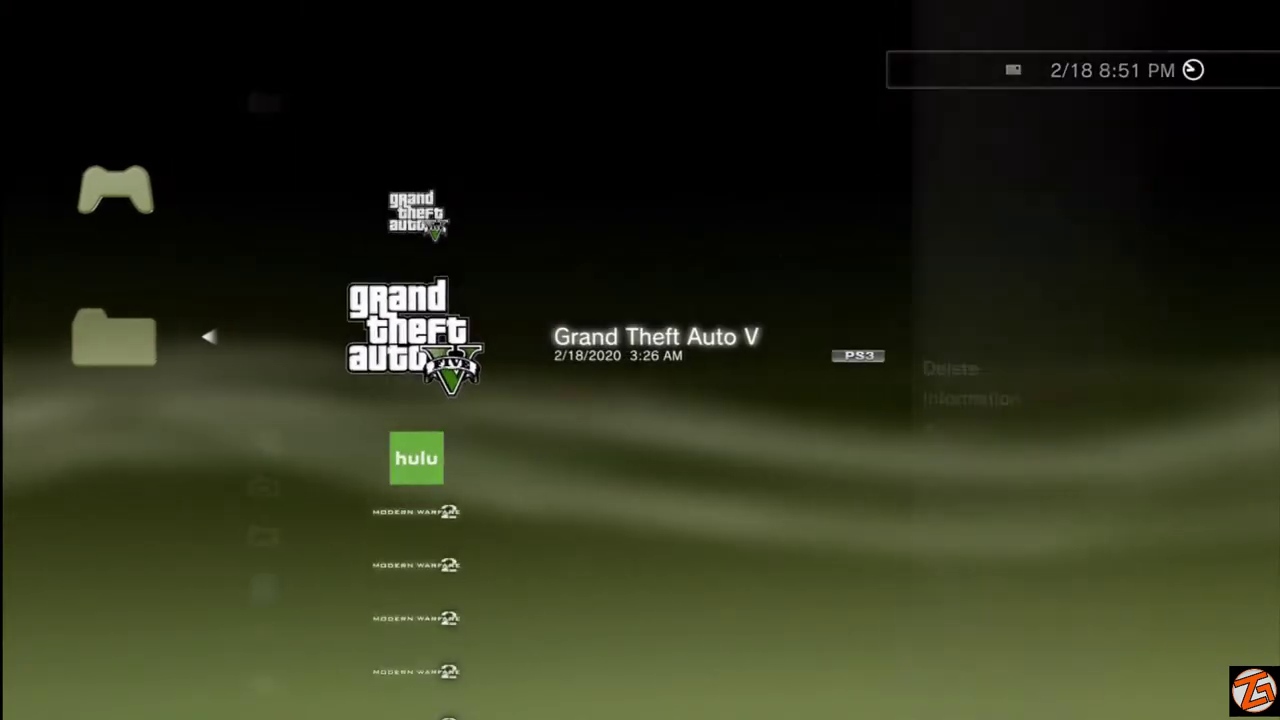
{"action": "key", "text": "Escape"}
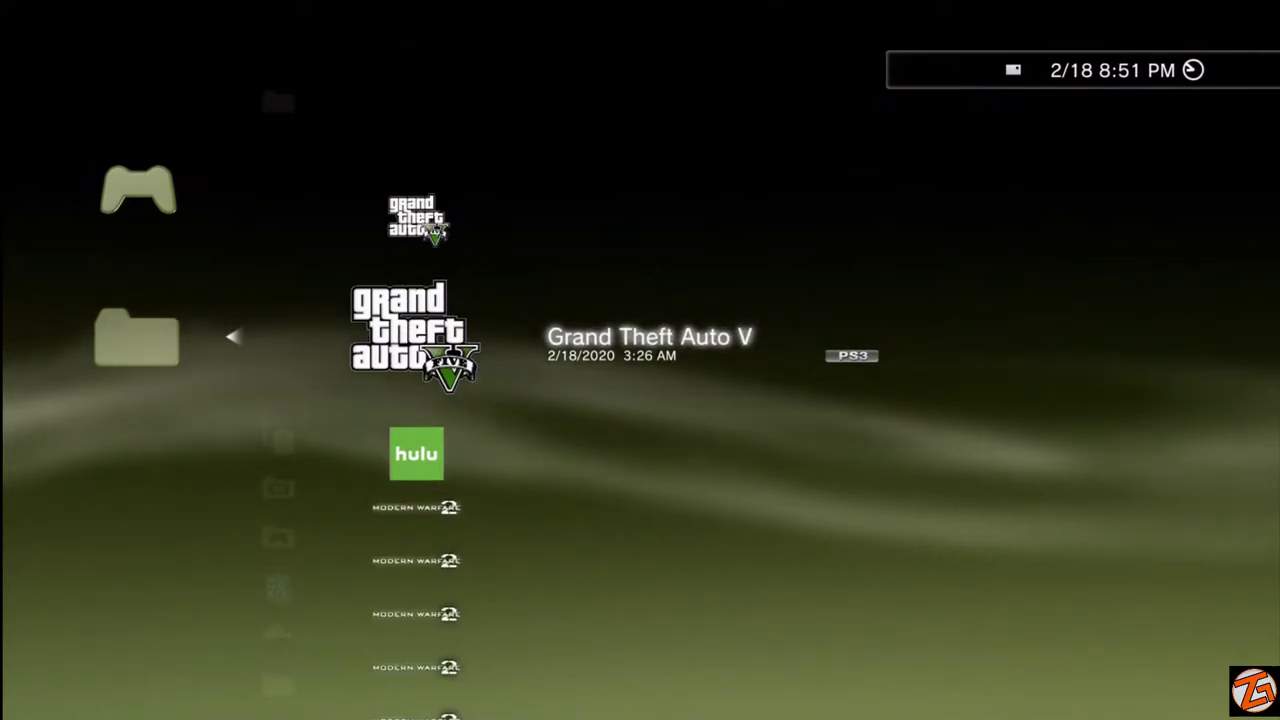
{"action": "key", "text": "Up"}
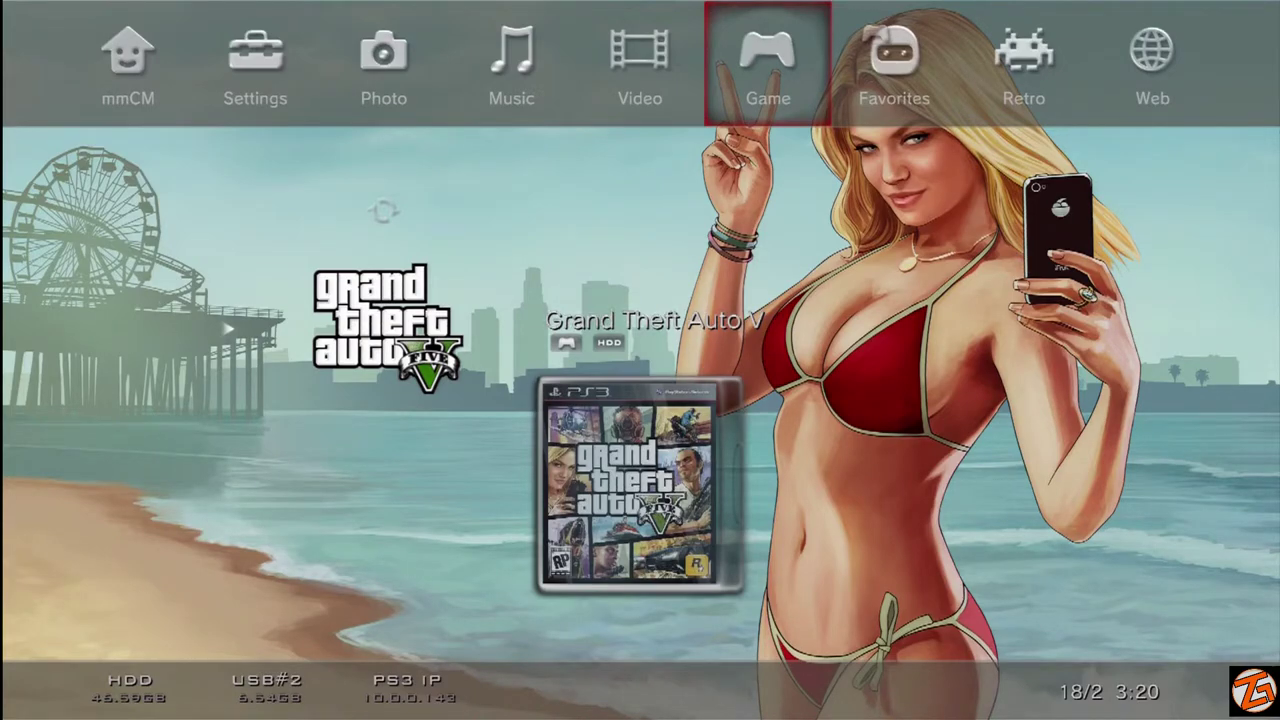
- In multiMAN, look over the Grand Theft Auto V entry in the Game category
{"action": "key", "text": "Left"}
{"action": "key", "text": "Right"}
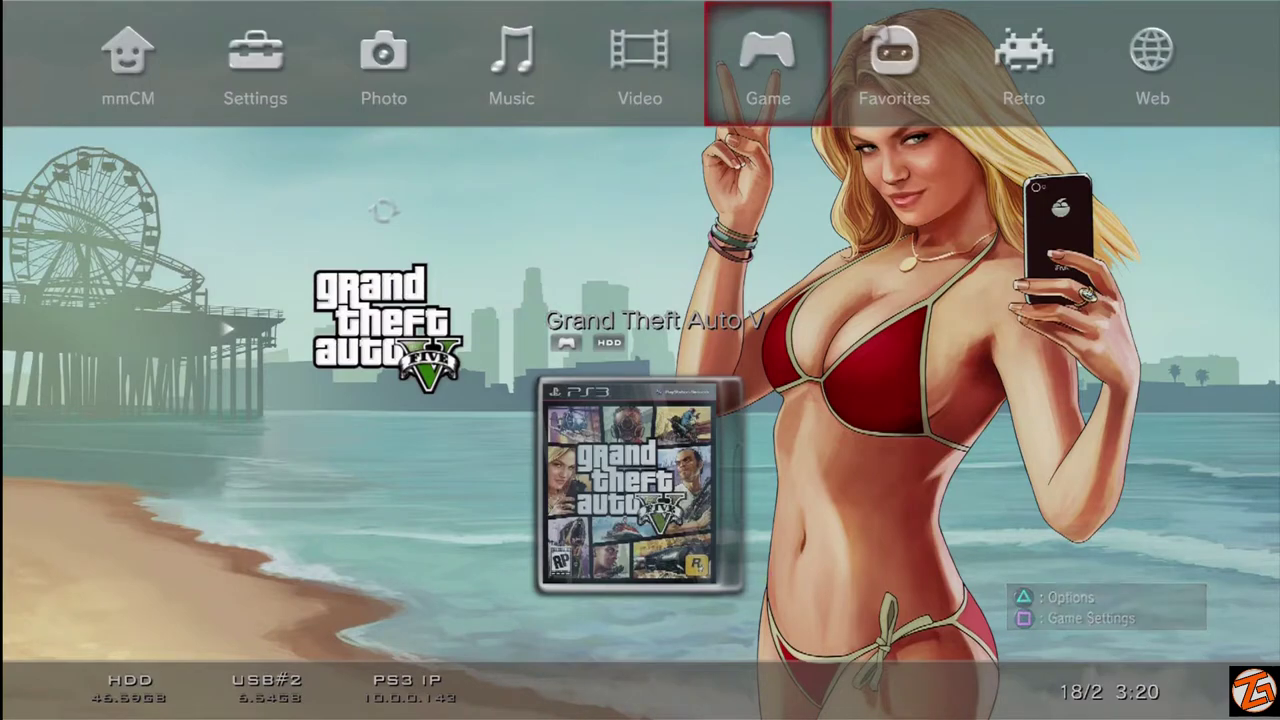
{"action": "key", "text": "Up"}
{"action": "key", "text": "Down"}
{"action": "key", "text": "Up"}
{"action": "key", "text": "Down"}
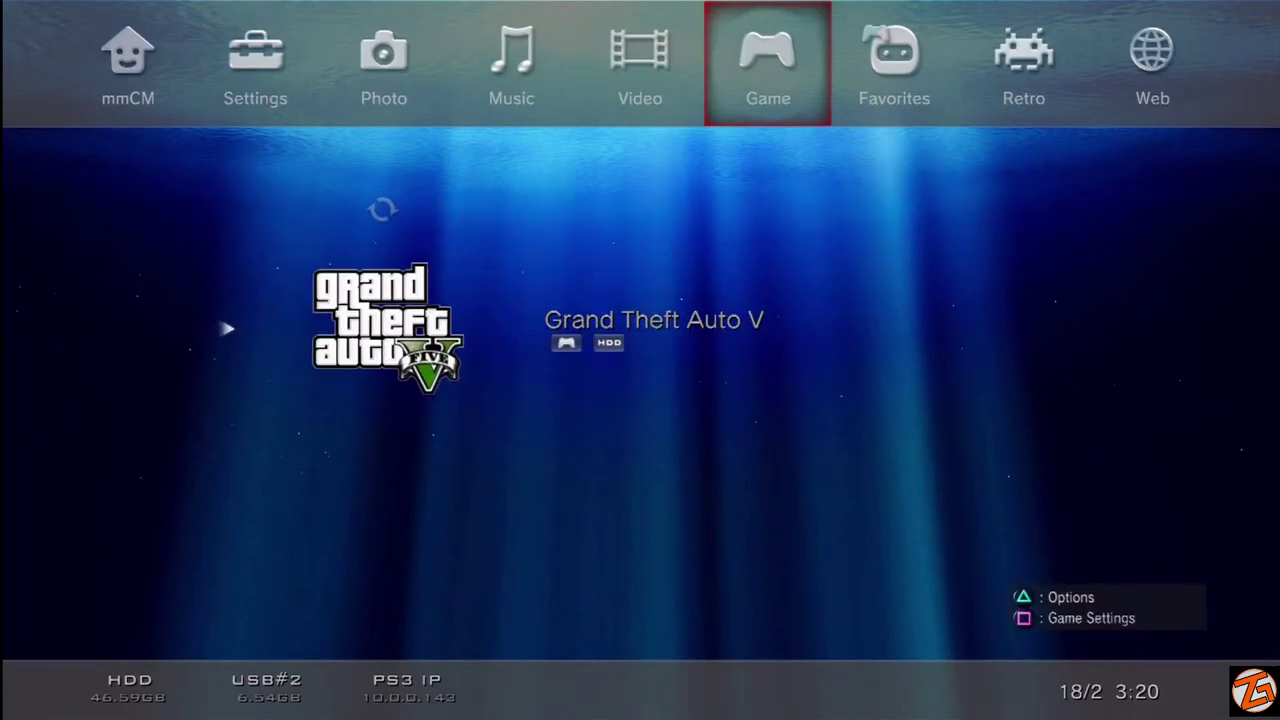
- Go to File Manager / mmOS in the mmCM category
{"action": "key", "text": "Left"}
{"action": "key", "text": "Left"}
{"action": "key", "text": "Left"}
{"action": "key", "text": "Left"}
{"action": "key", "text": "Left"}
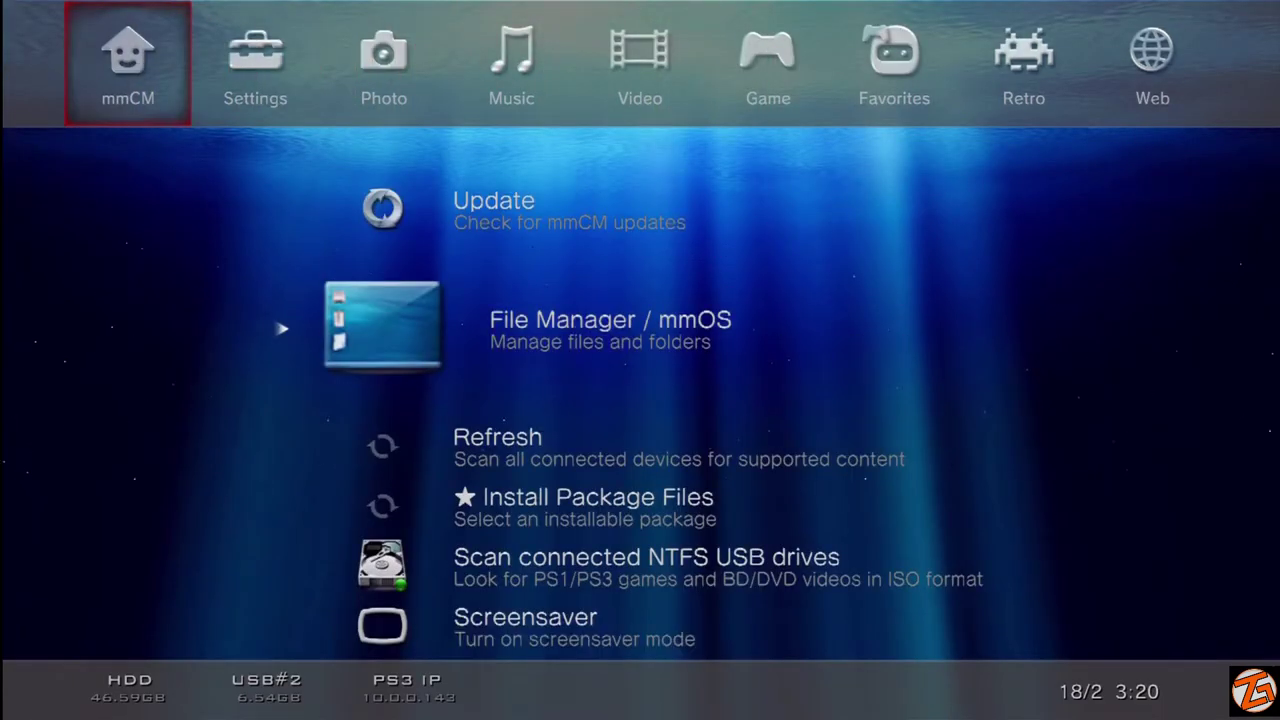